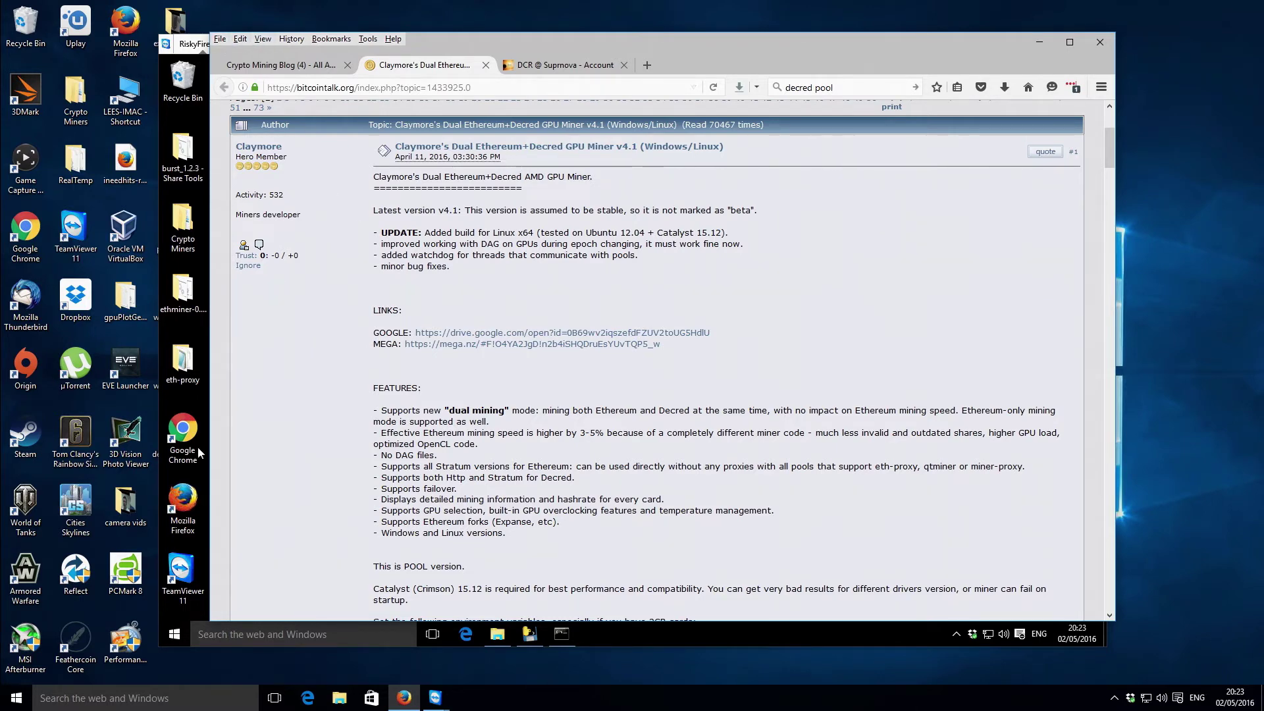
# Step: Switch to the remote desktop session, close the eth-proxy and cmd miner consoles, and bring up the Claymore miner folder
pyautogui.click(184, 393)
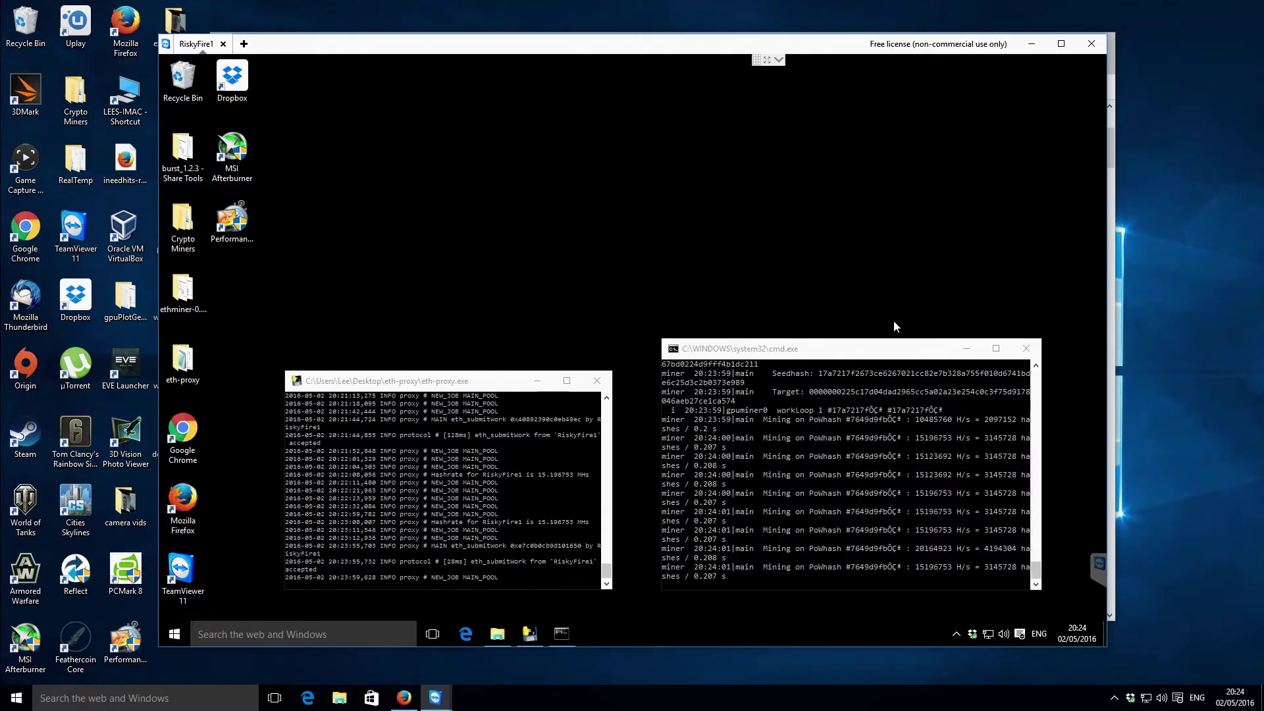
pyautogui.click(1028, 350)
pyautogui.click(598, 382)
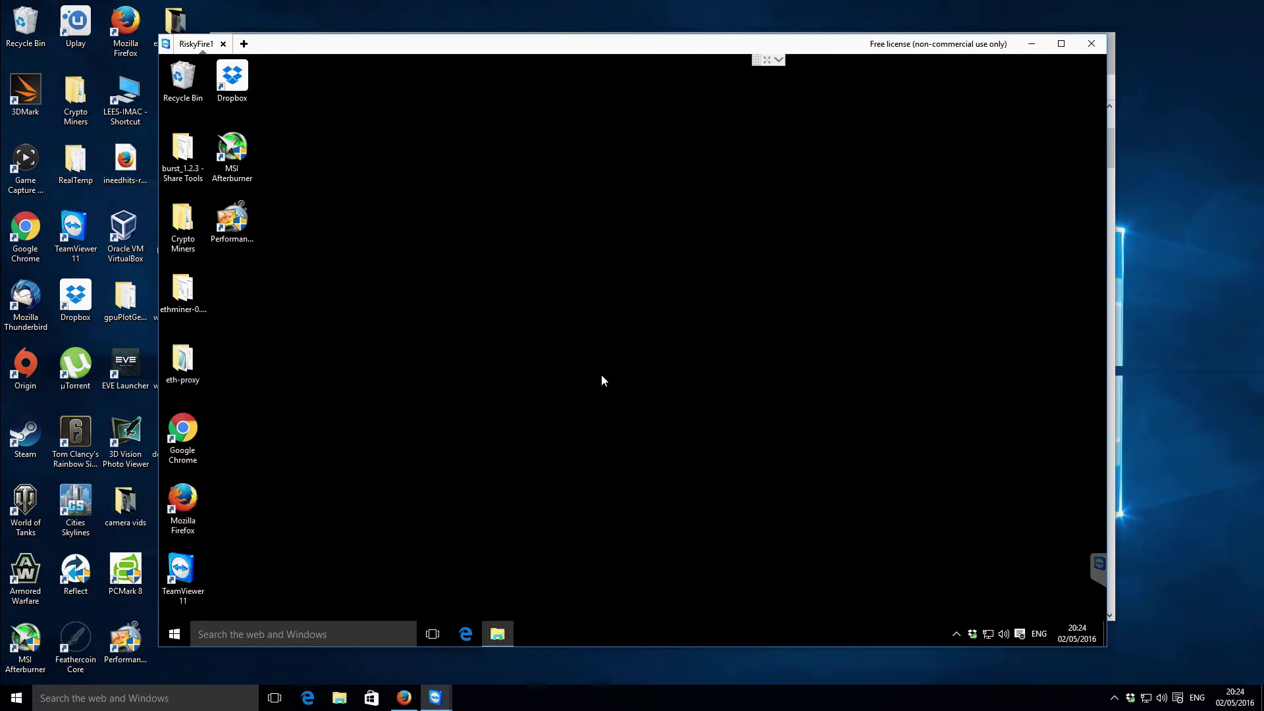
pyautogui.click(496, 634)
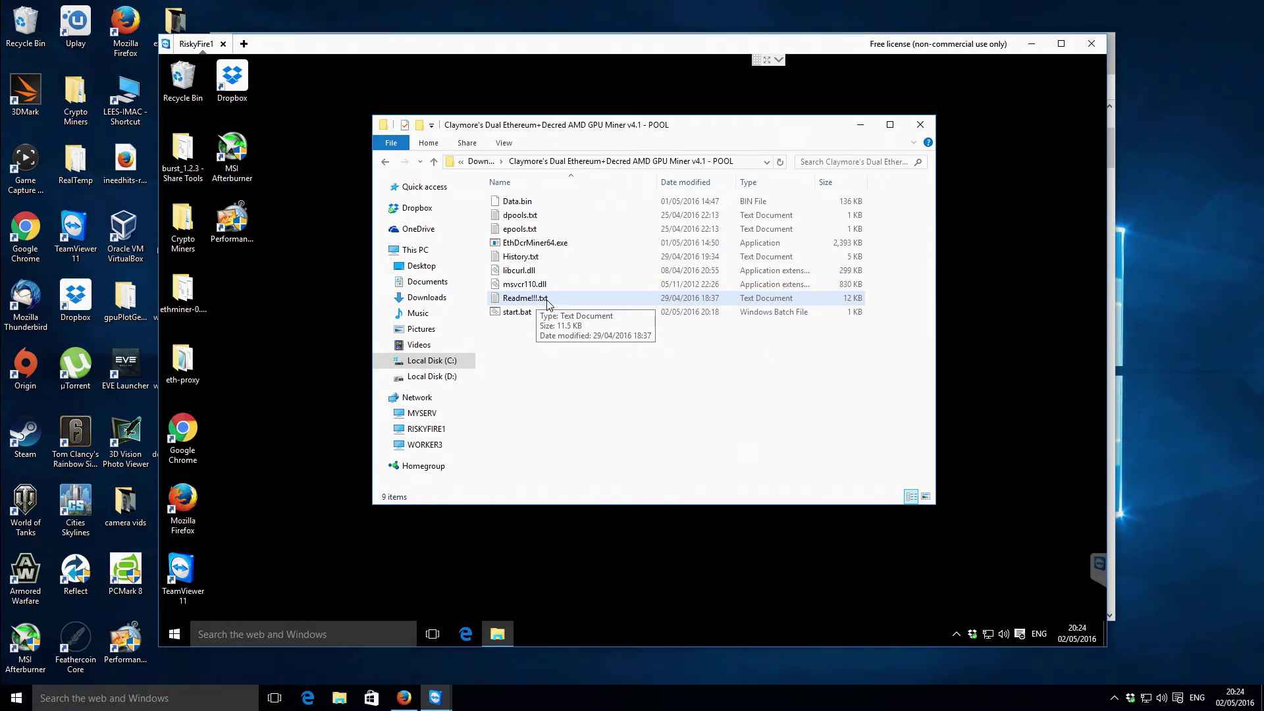
# Step: Duplicate start.bat within the Claymore miner folder
pyautogui.click(532, 315)
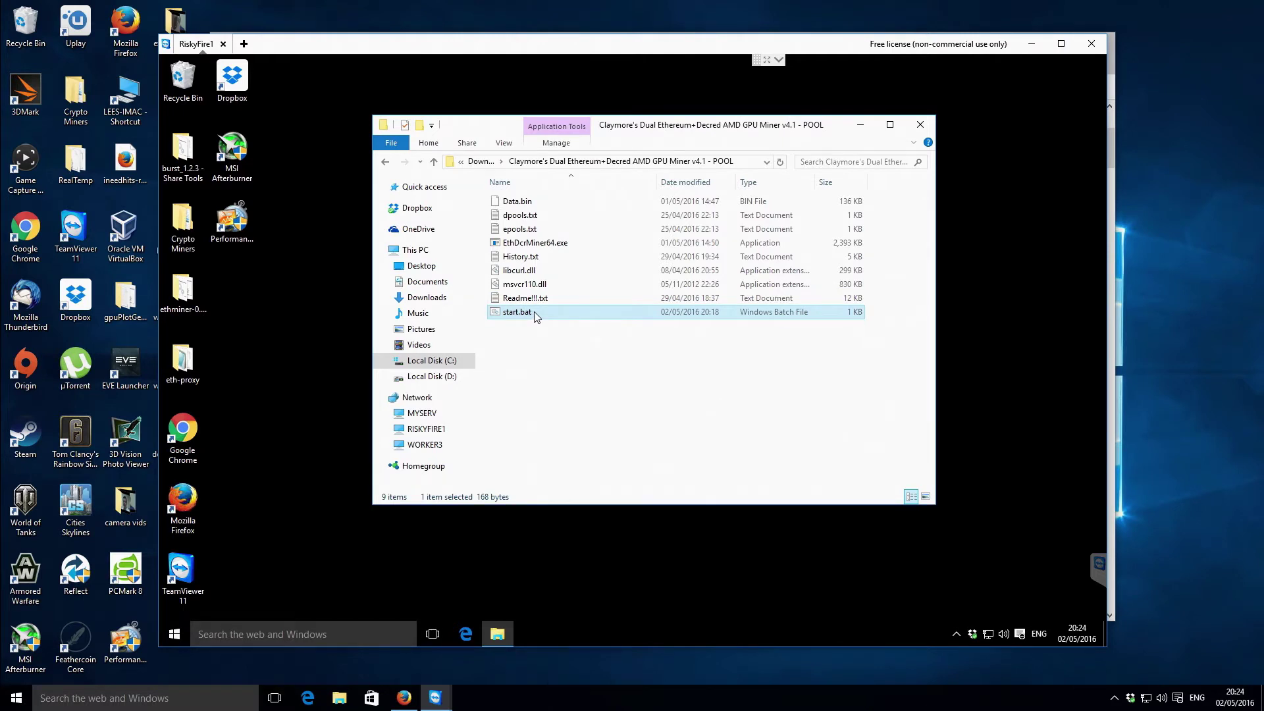
pyautogui.rightClick(534, 311)
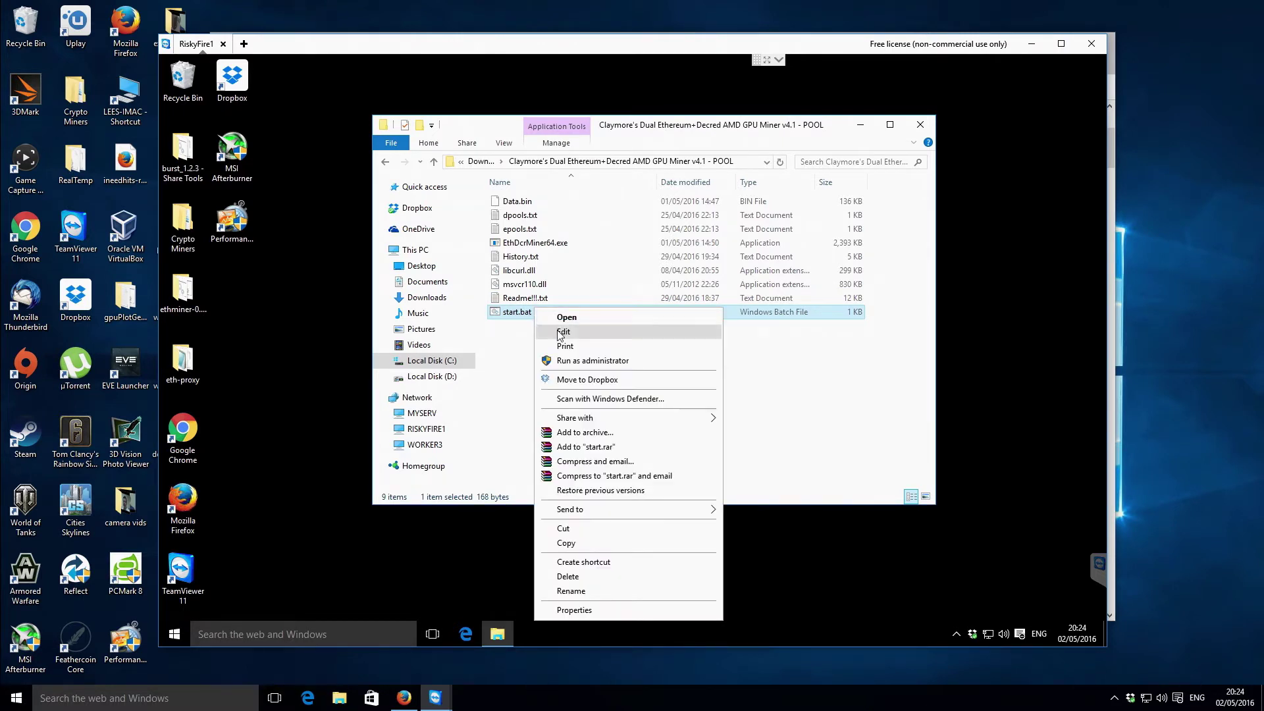
pyautogui.click(518, 346)
pyautogui.click(516, 313)
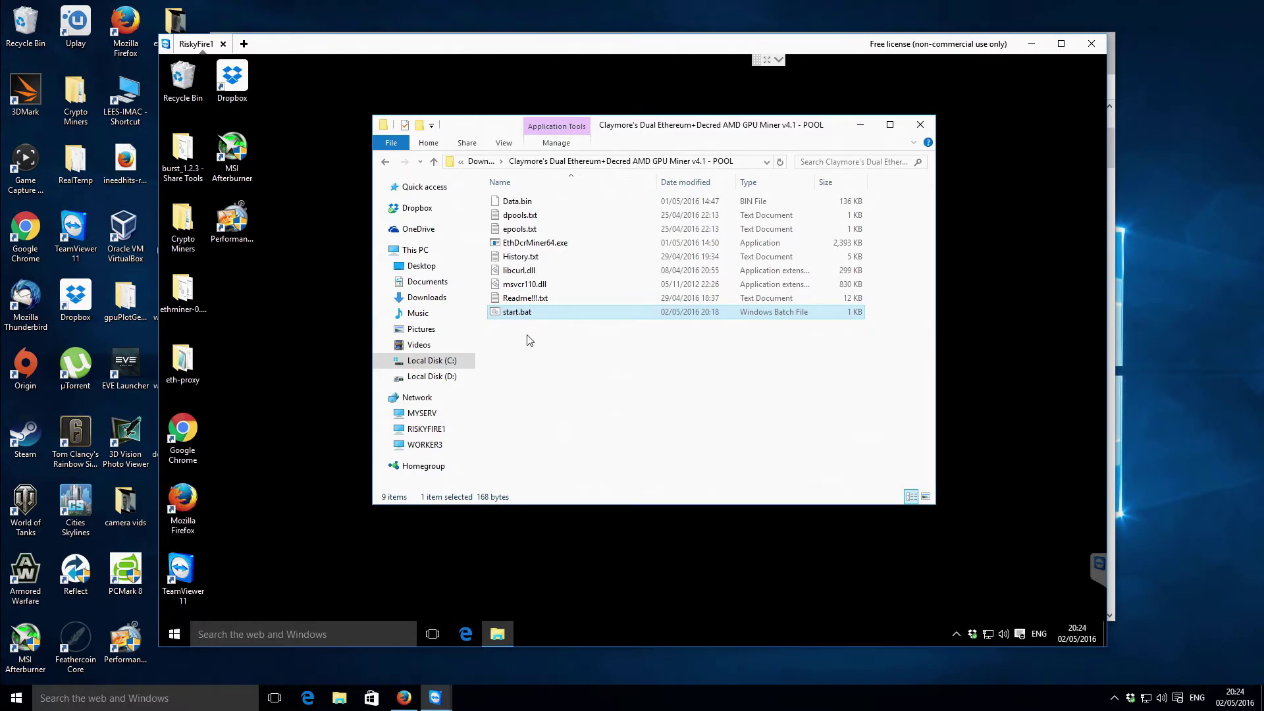
pyautogui.click(530, 341)
pyautogui.rightClick(527, 336)
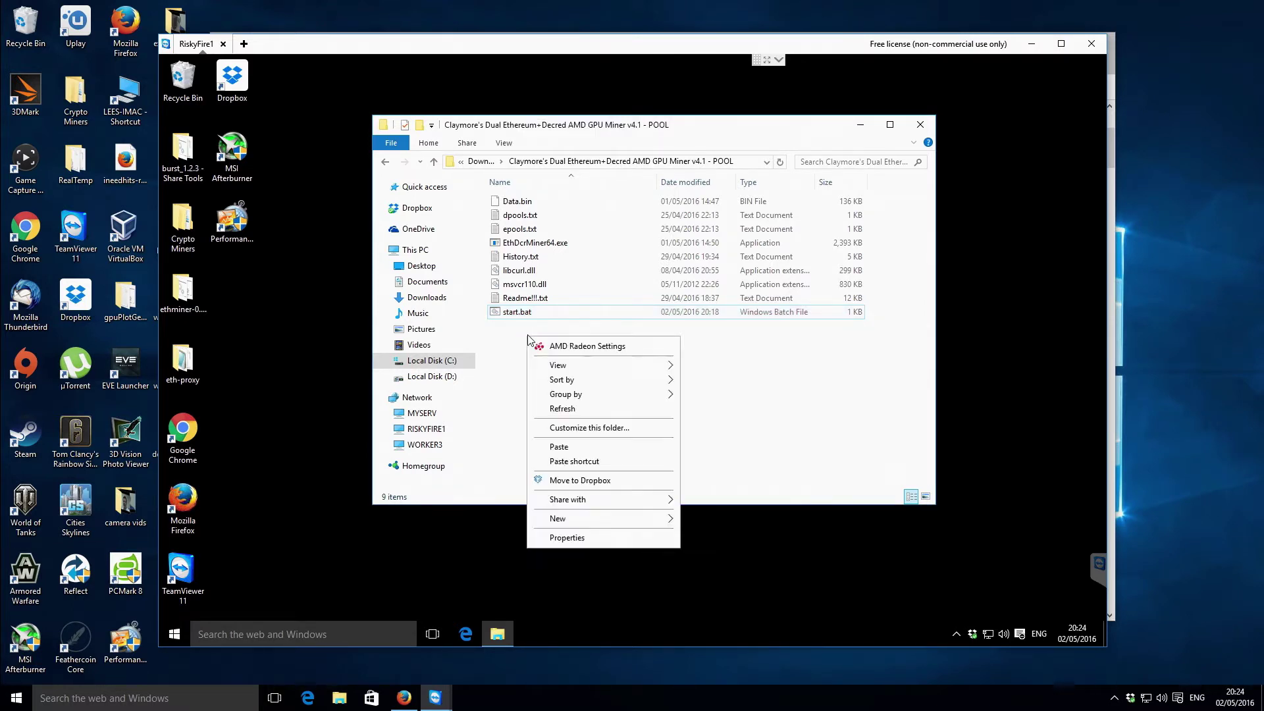
pyautogui.click(570, 447)
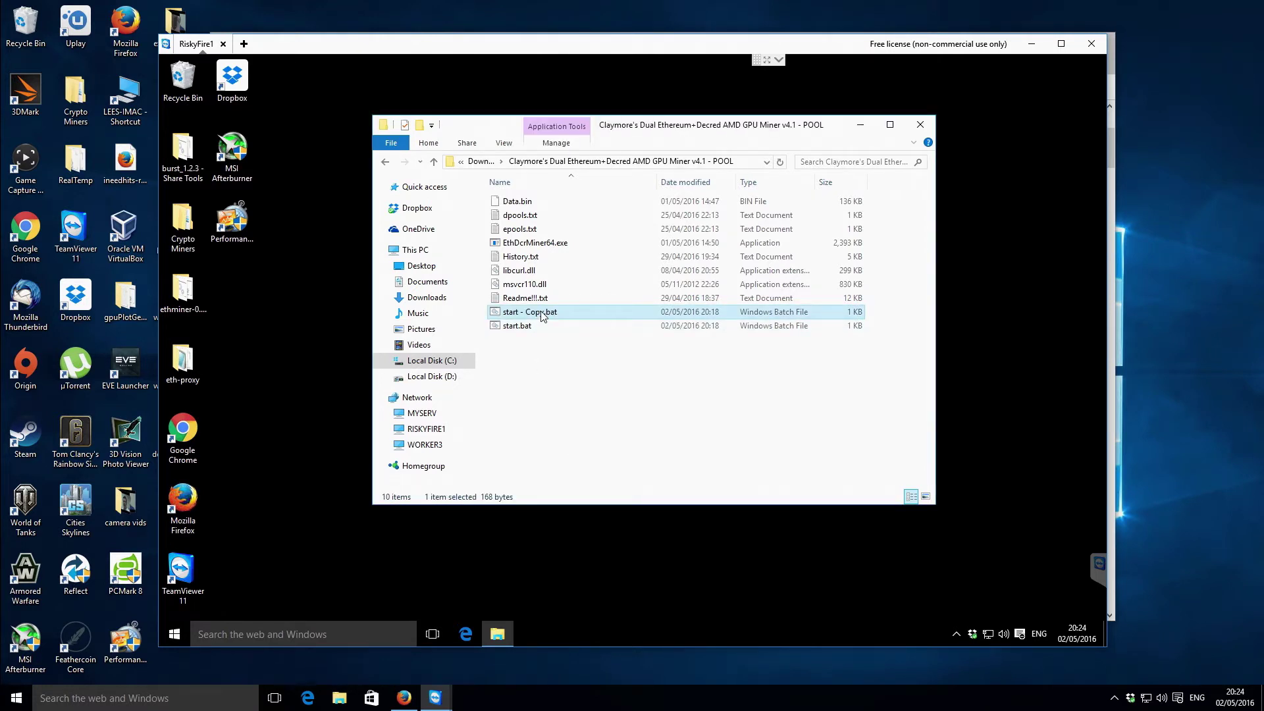
# Step: Rename the copied batch file as new-start.bat
pyautogui.click(543, 315)
pyautogui.click(542, 313)
pyautogui.moveTo(543, 312); pyautogui.dragTo(502, 312)
pyautogui.press('BackSpace')
pyautogui.write('new-start.bat')
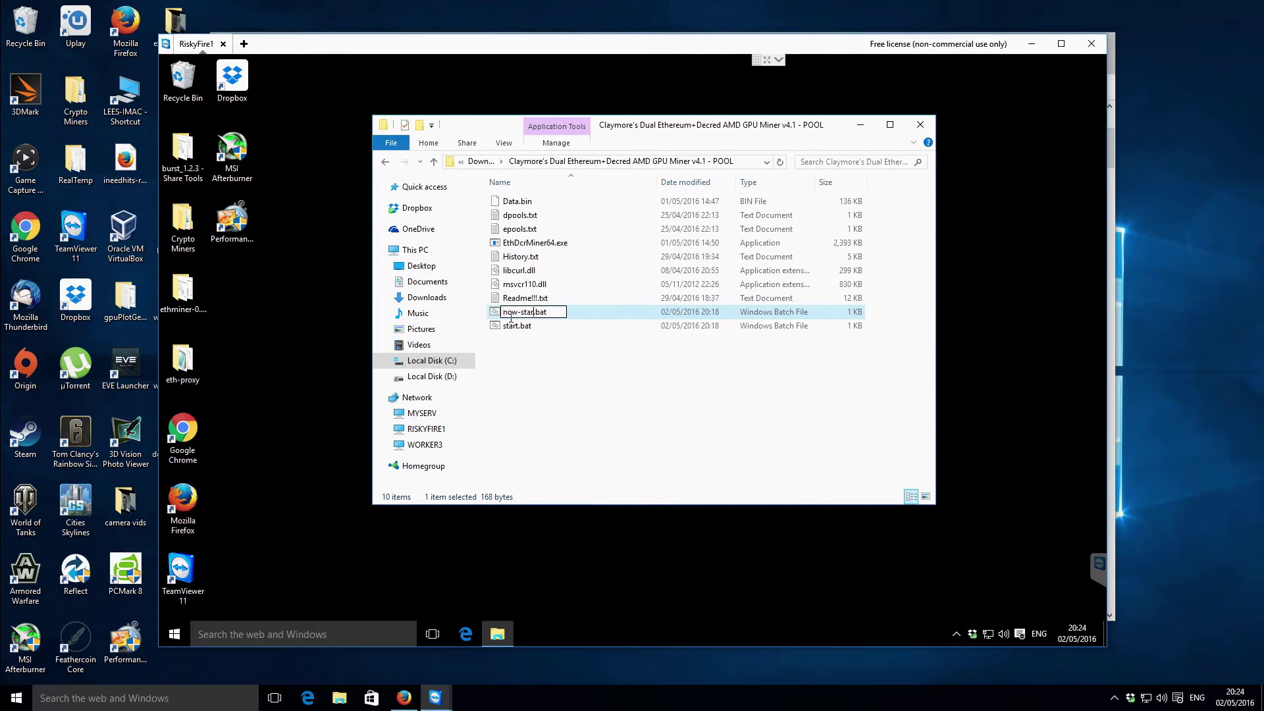
pyautogui.press('Return')
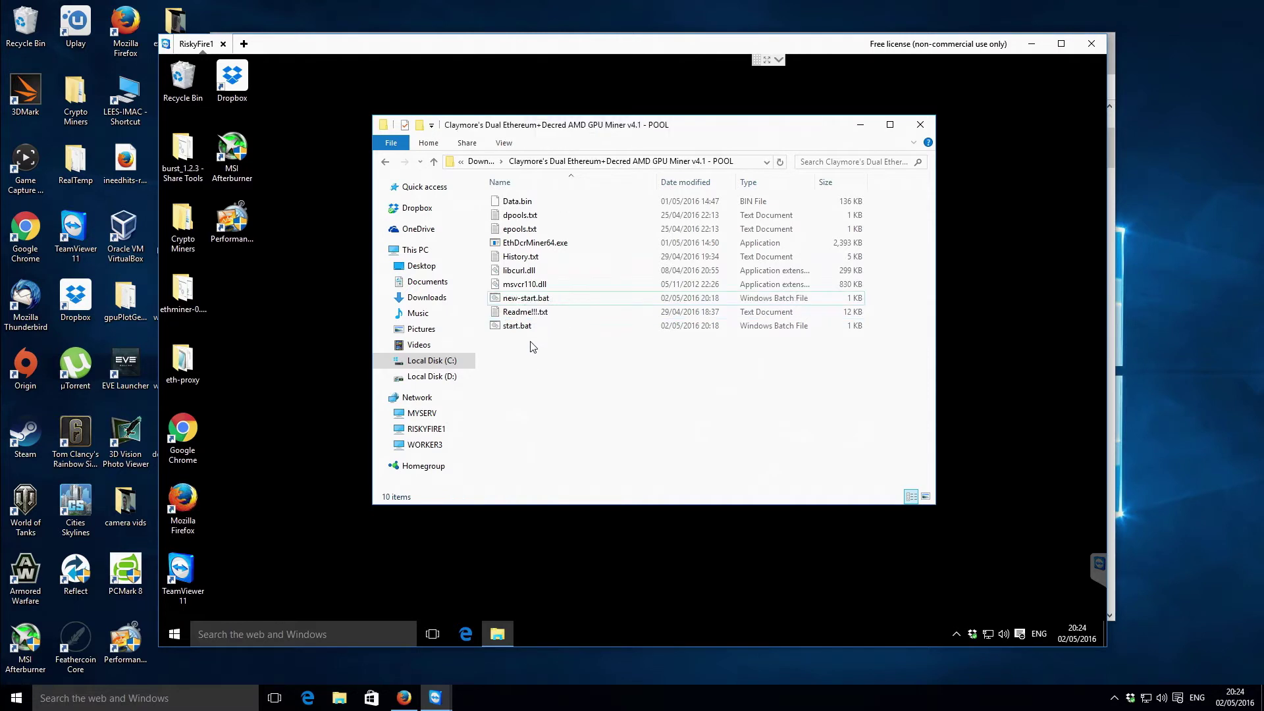
# Step: Open new-start.bat for editing and examine its executable, Ethereum pool and wallet parameters
pyautogui.rightClick(527, 302)
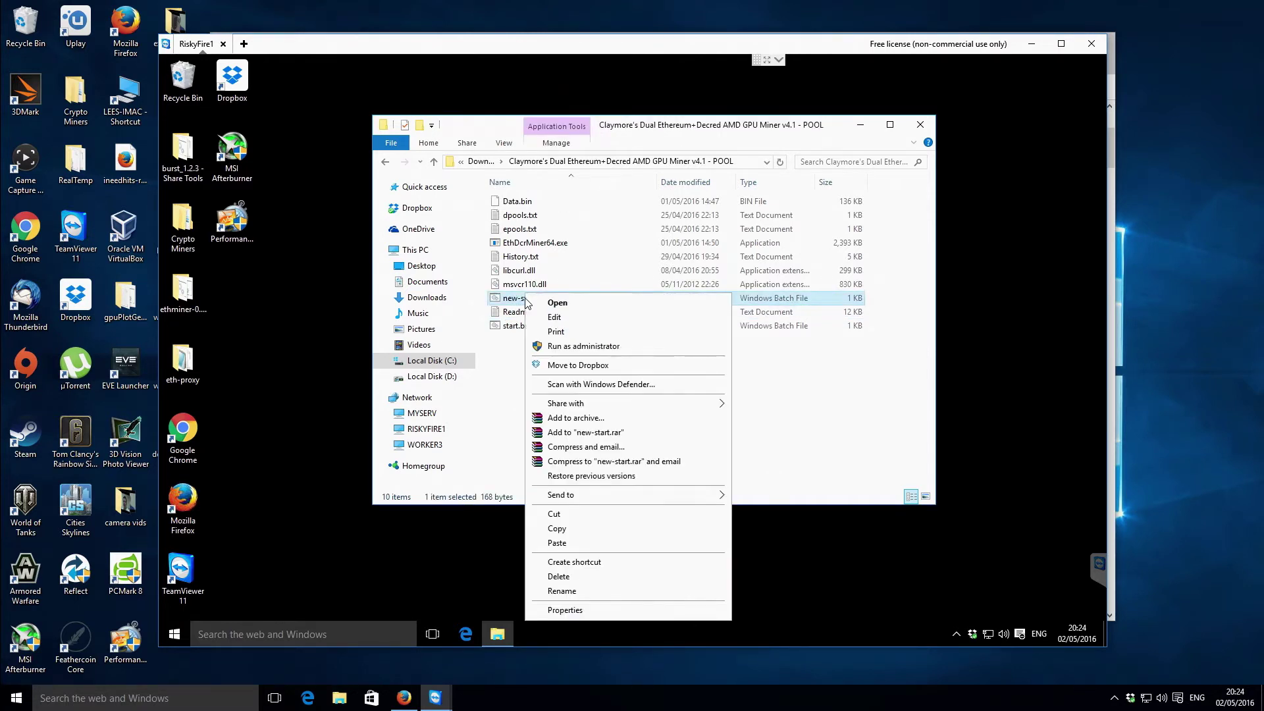
pyautogui.click(557, 316)
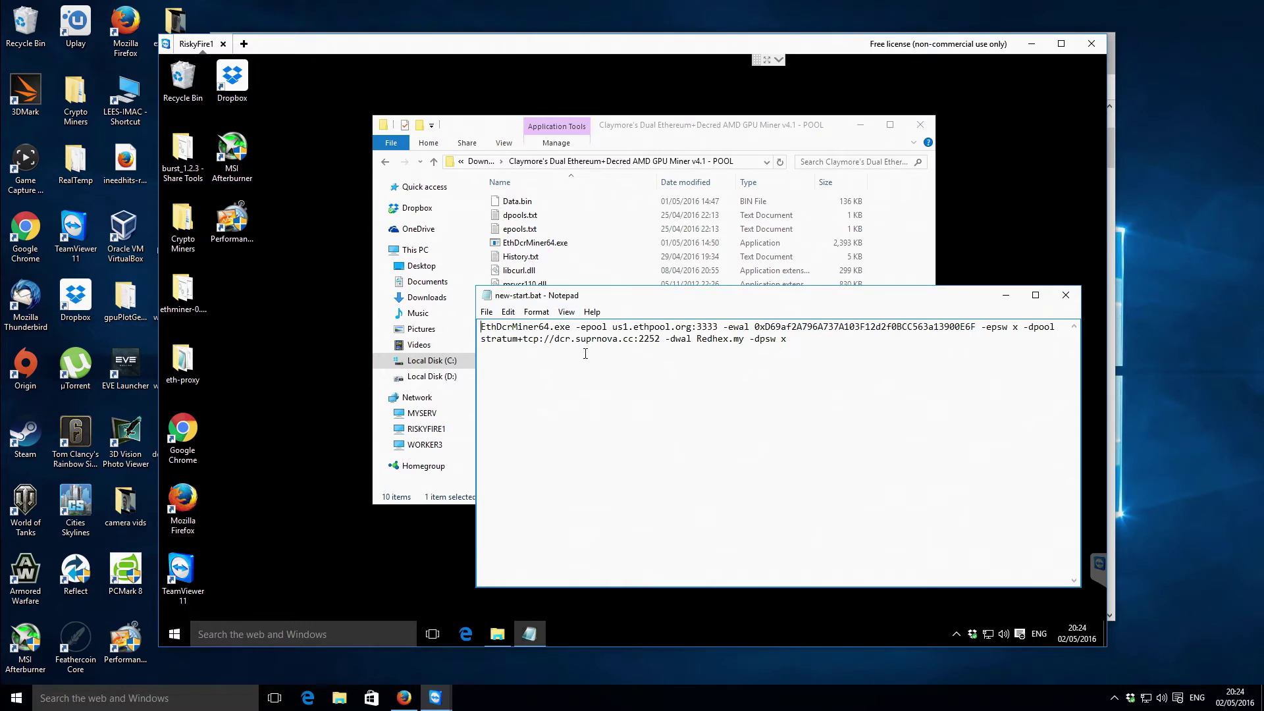
pyautogui.moveTo(481, 329); pyautogui.dragTo(568, 326)
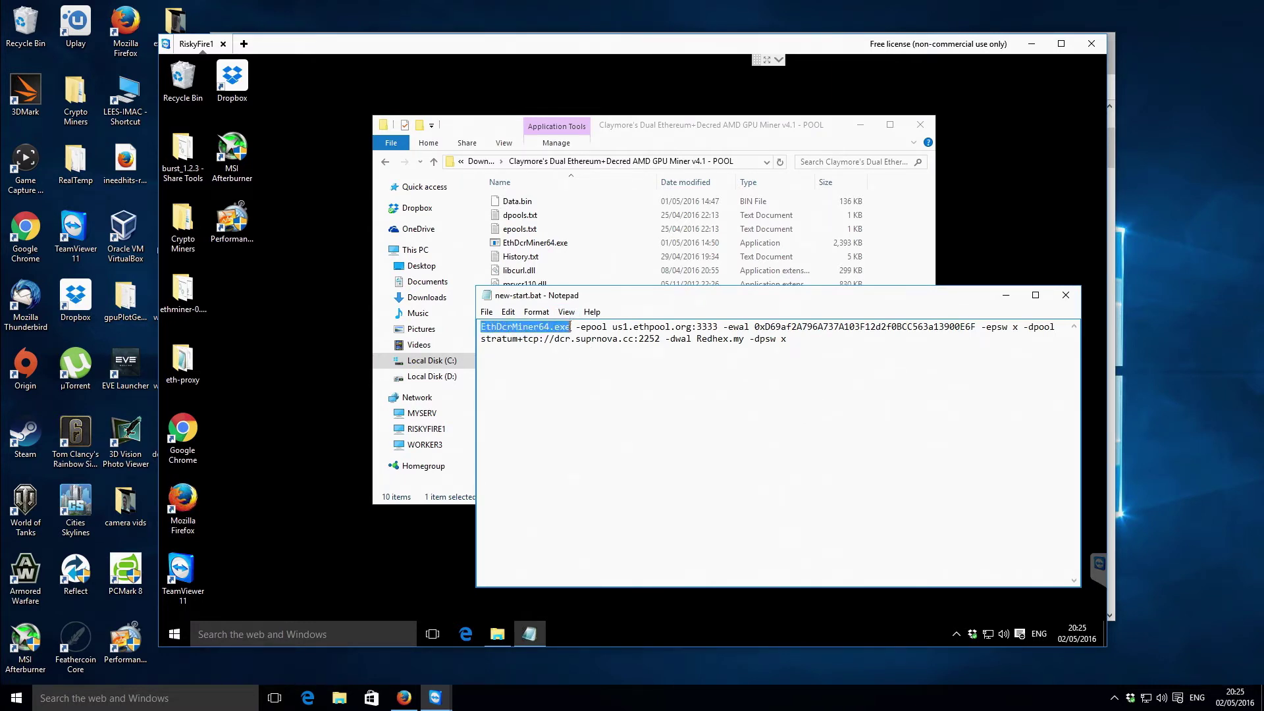
pyautogui.moveTo(577, 327); pyautogui.dragTo(625, 331)
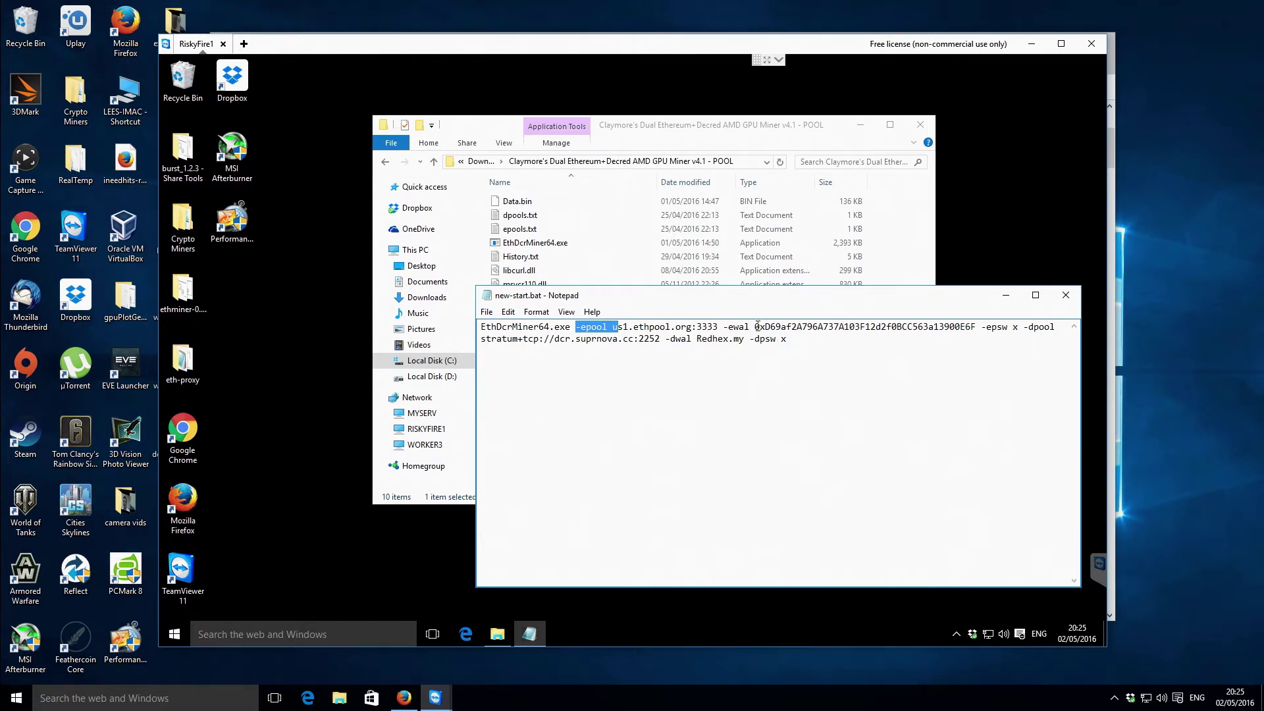
pyautogui.moveTo(755, 328); pyautogui.dragTo(977, 325)
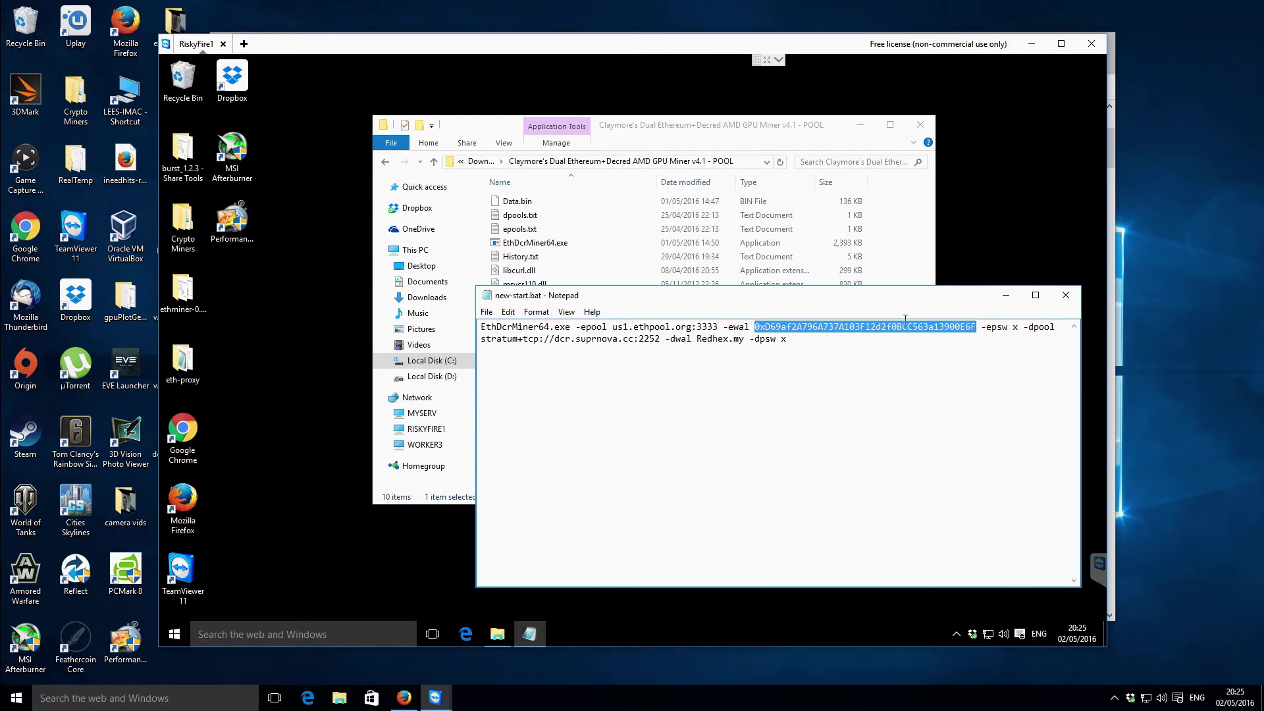
pyautogui.click(855, 343)
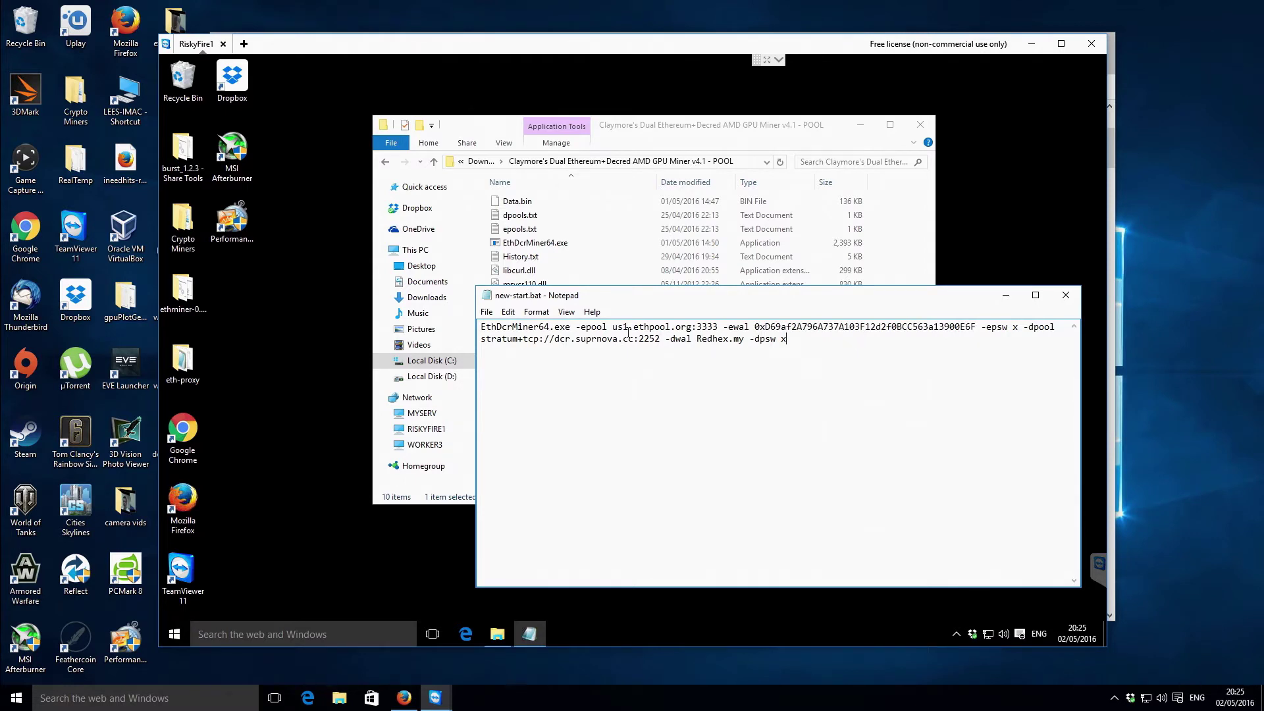
# Step: Open Start-Ethereum-Dwarfpool.bat from the desktop's ethminer folder for editing
pyautogui.doubleClick(184, 227)
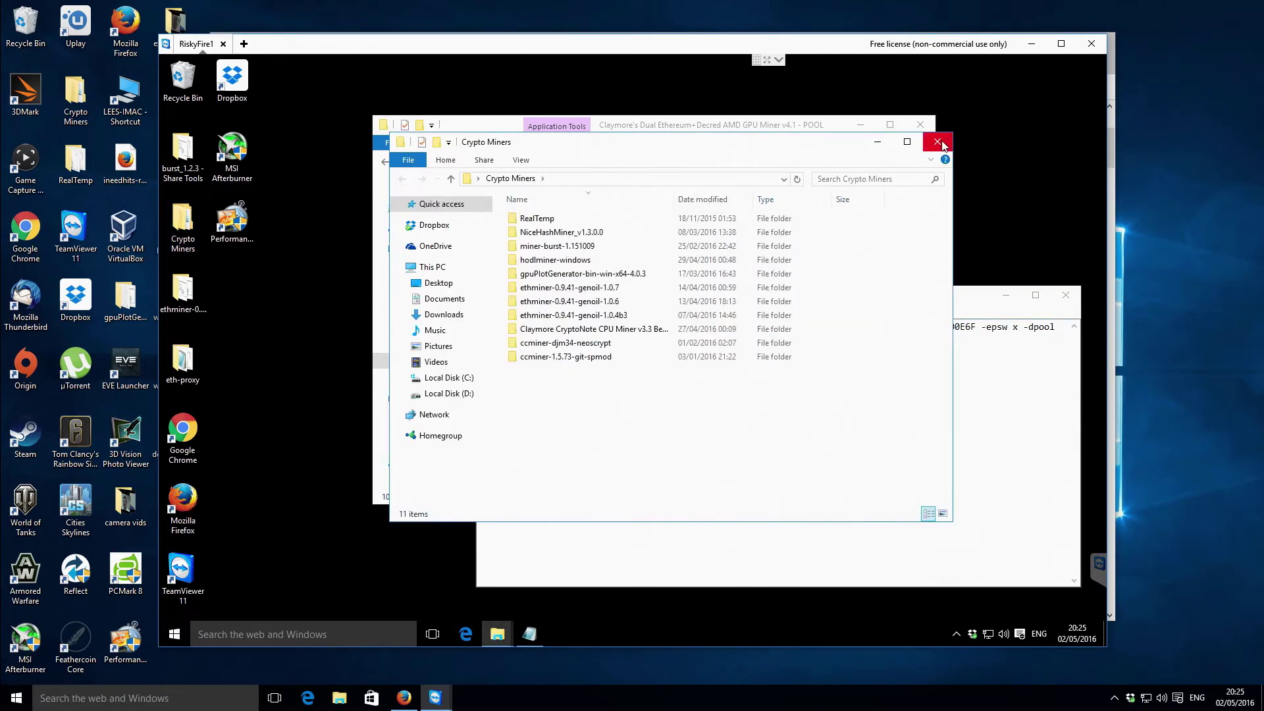
pyautogui.click(938, 142)
pyautogui.doubleClick(183, 288)
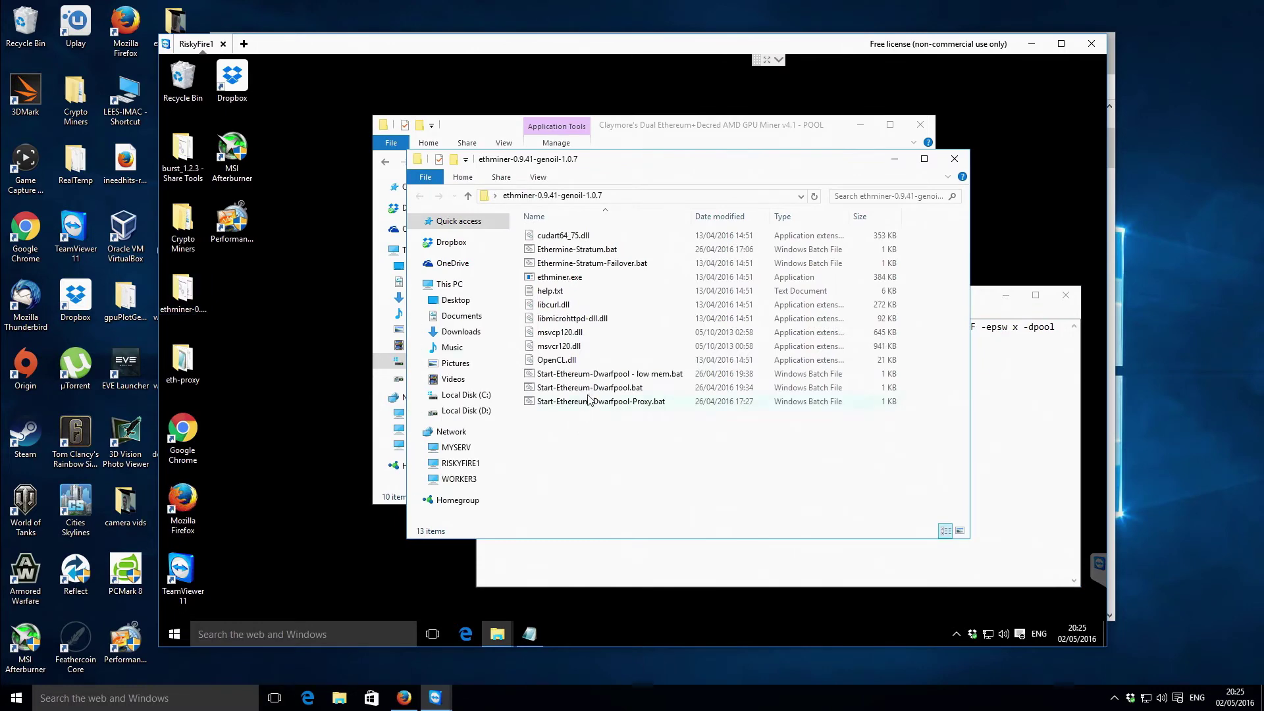
pyautogui.click(590, 389)
pyautogui.rightClick(592, 391)
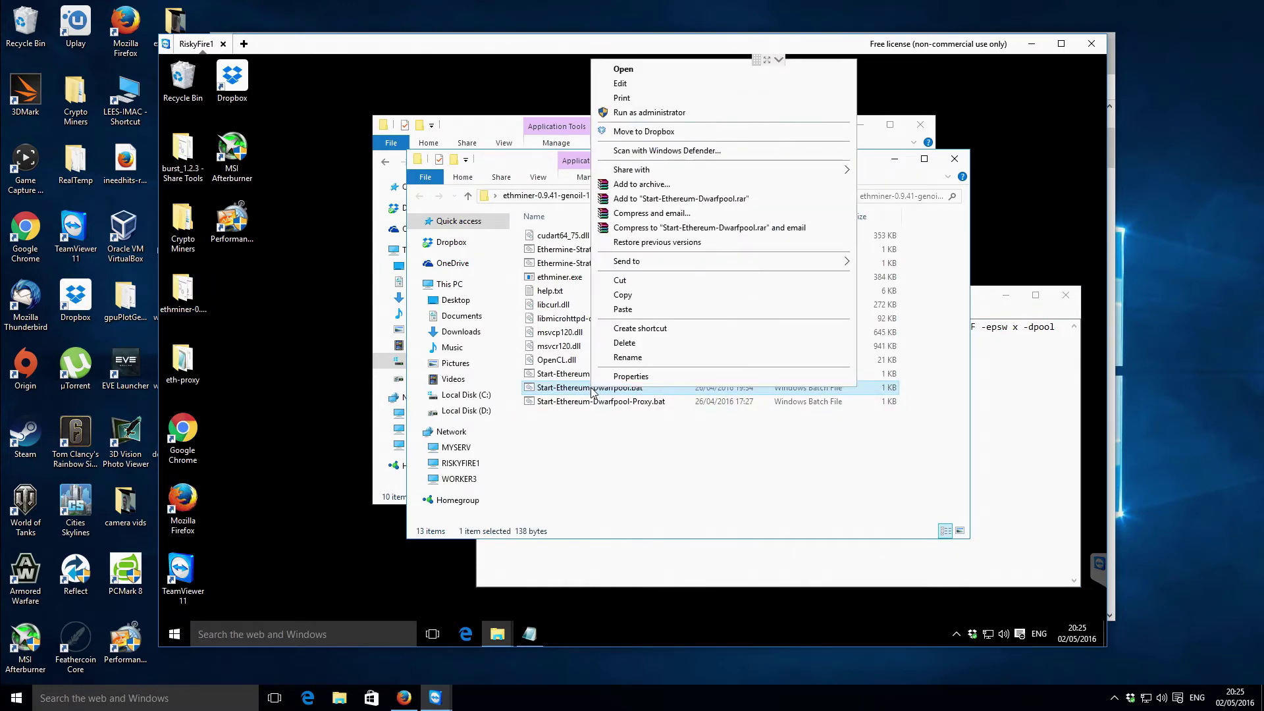
pyautogui.click(620, 87)
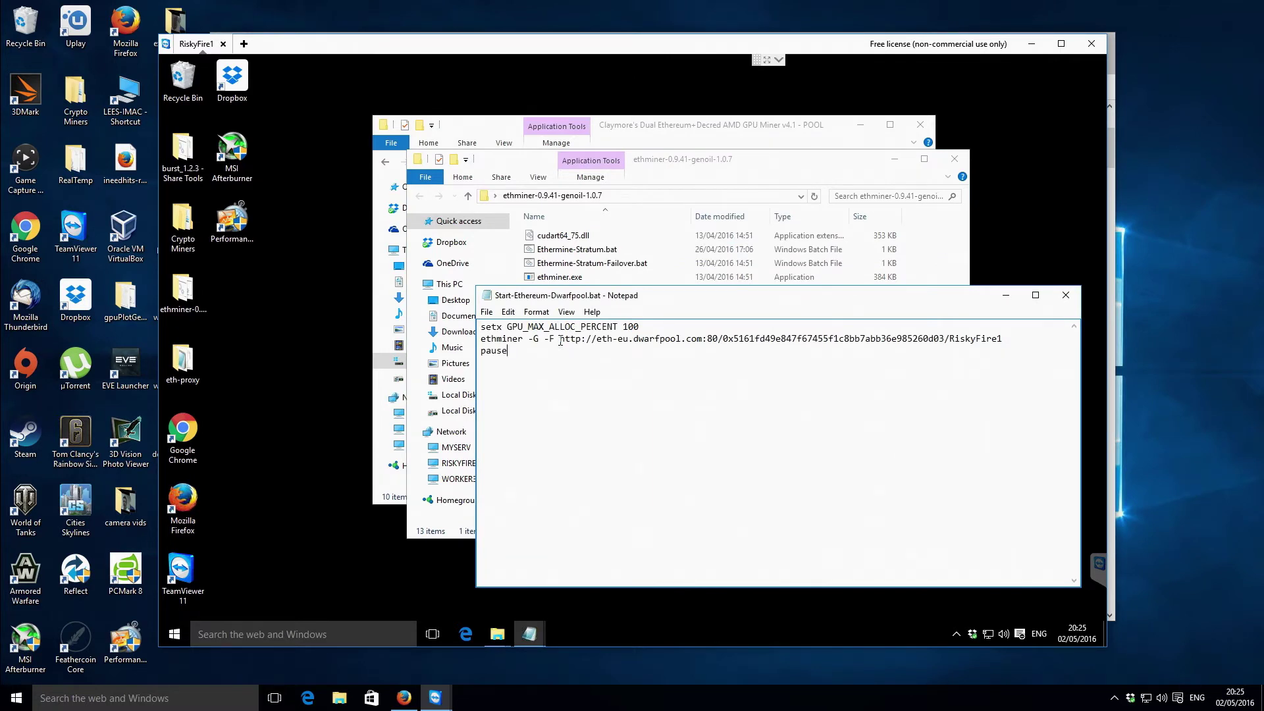
# Step: Replace the -epool address in new-start.bat with eth-eu.dwarfpool.com:80, copied from Start-Ethereum-Dwarfpool.bat
pyautogui.moveTo(597, 339); pyautogui.dragTo(718, 339)
pyautogui.hotkey('ctrl', 'c')
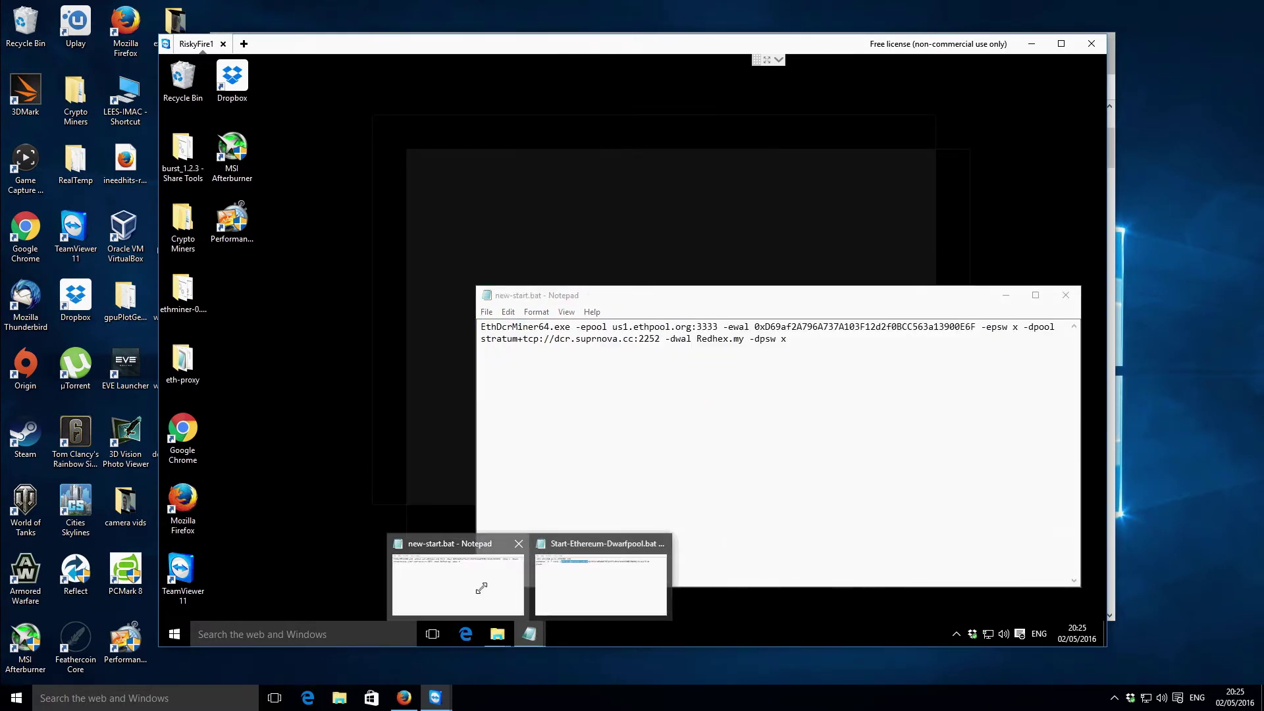
pyautogui.click(481, 588)
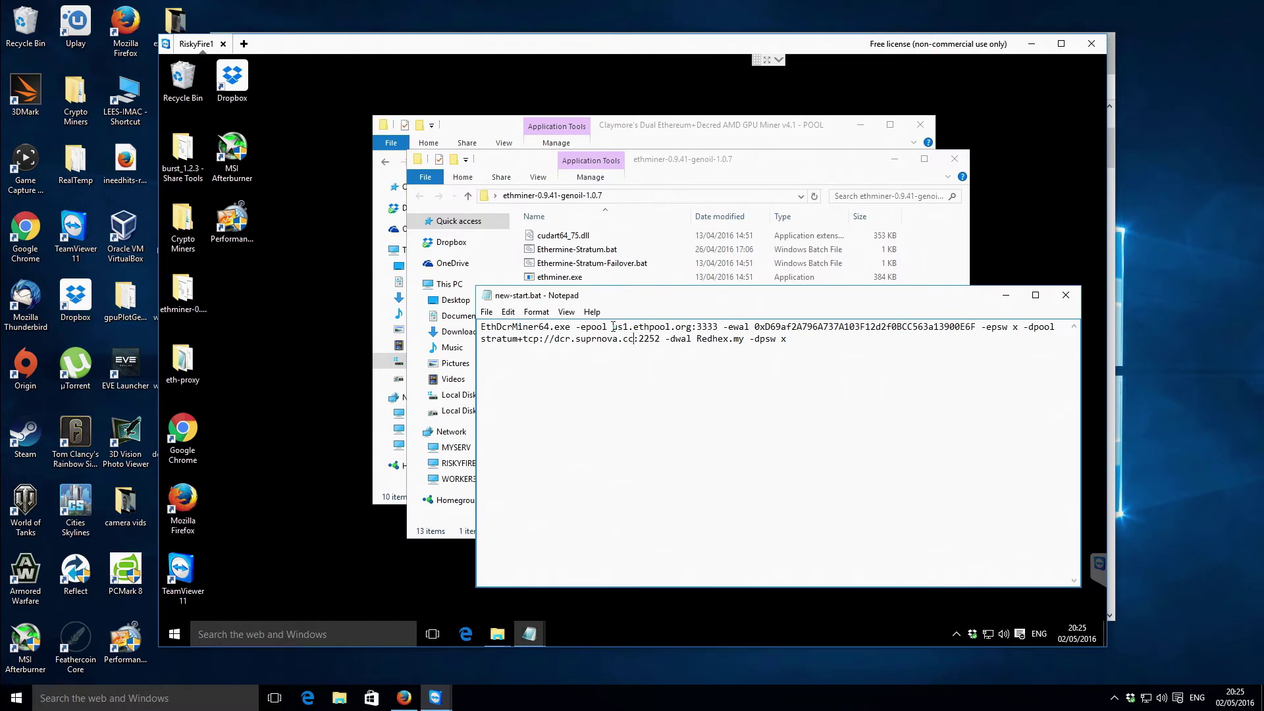
pyautogui.moveTo(611, 327); pyautogui.dragTo(719, 327)
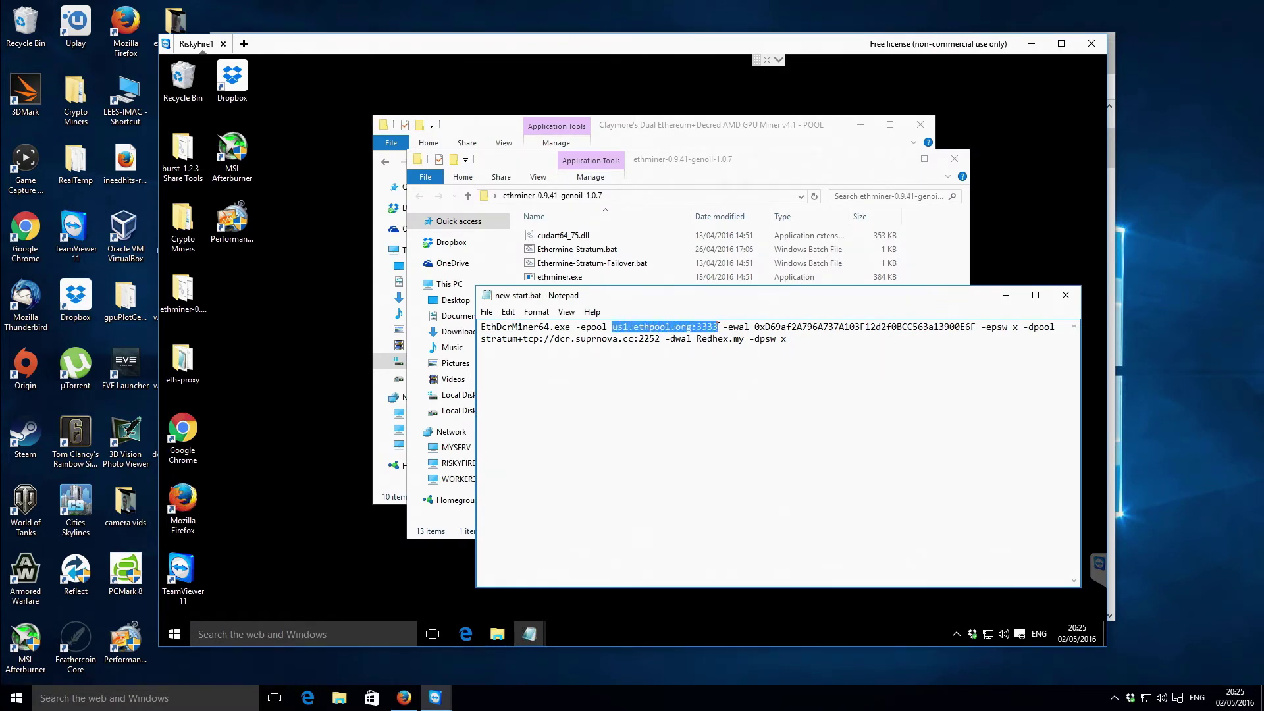
pyautogui.hotkey('ctrl', 'v')
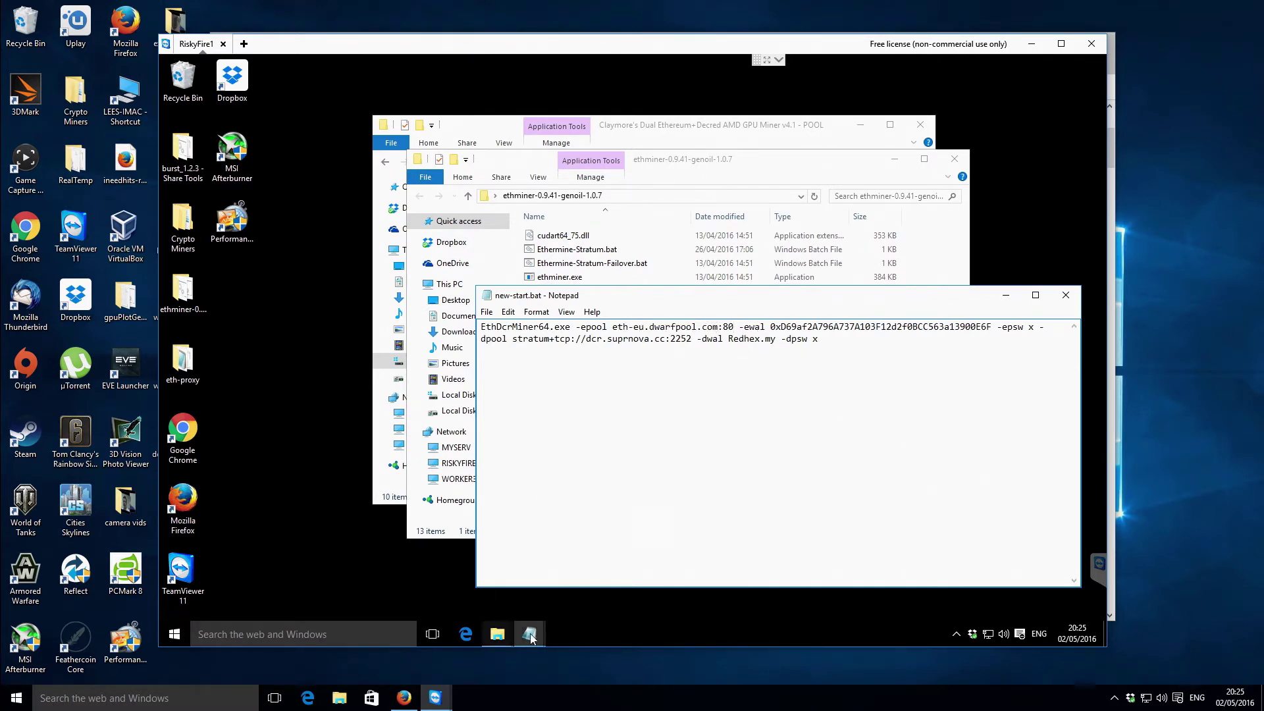
# Step: Replace the -ewal wallet address in new-start.bat with the one copied from Start-Ethereum-Dwarfpool.bat
pyautogui.moveTo(529, 634)
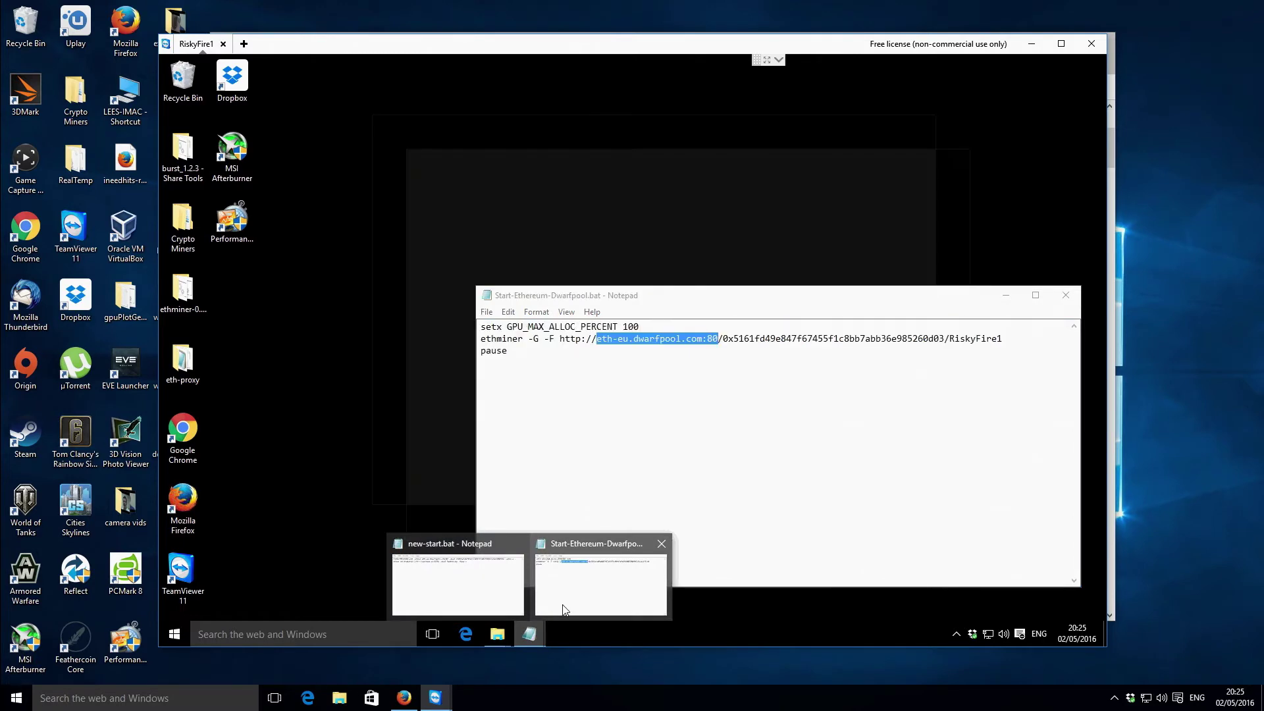
pyautogui.click(565, 606)
pyautogui.click(794, 429)
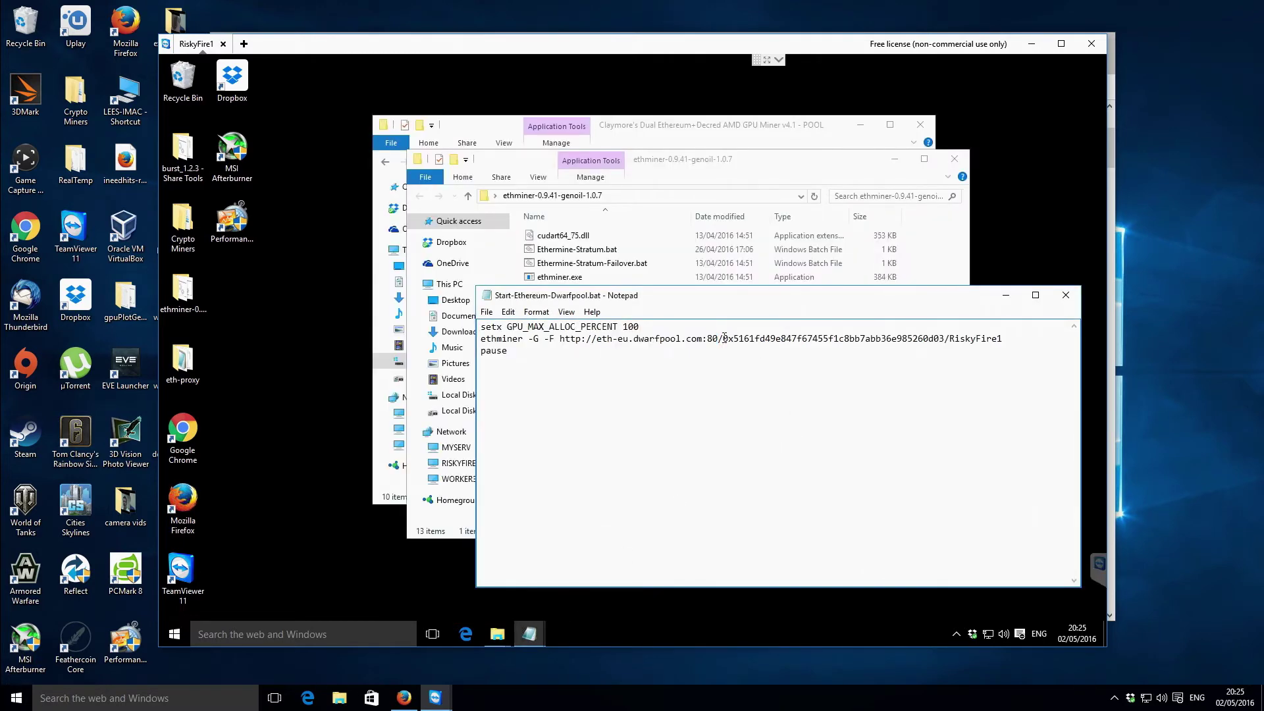
pyautogui.moveTo(722, 338); pyautogui.dragTo(943, 333)
pyautogui.hotkey('ctrl', 'c')
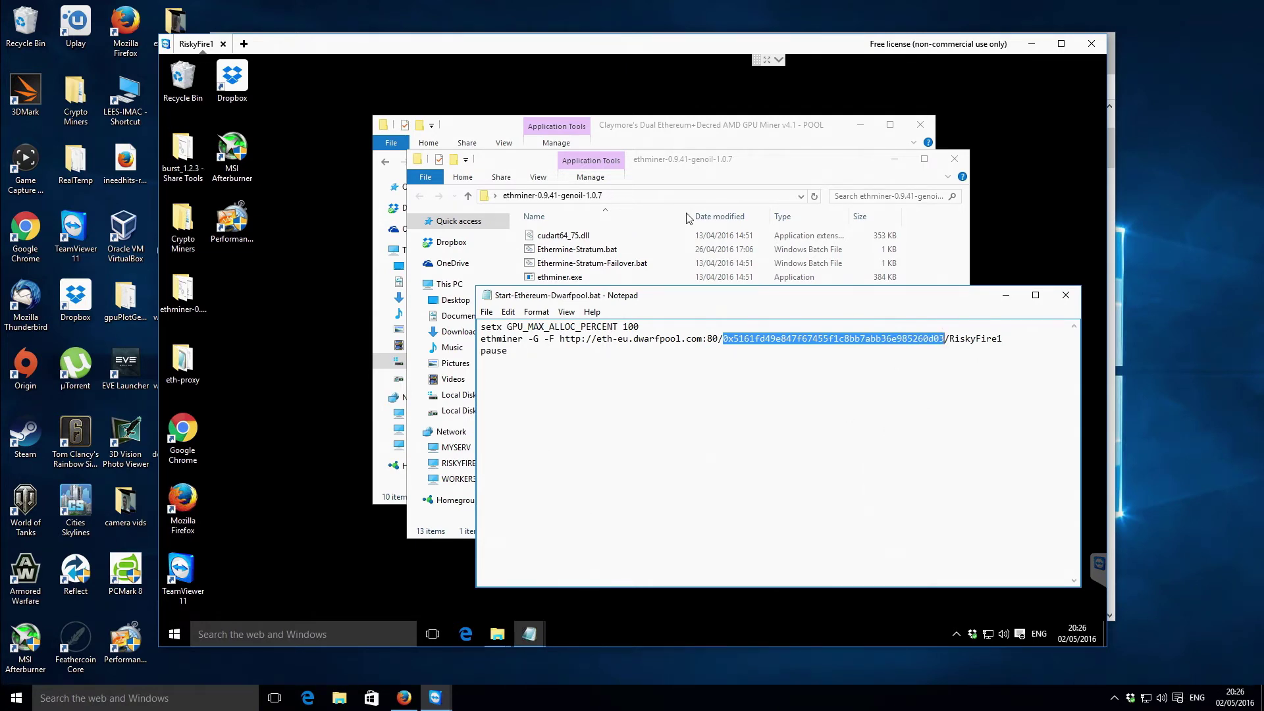
pyautogui.moveTo(520, 631)
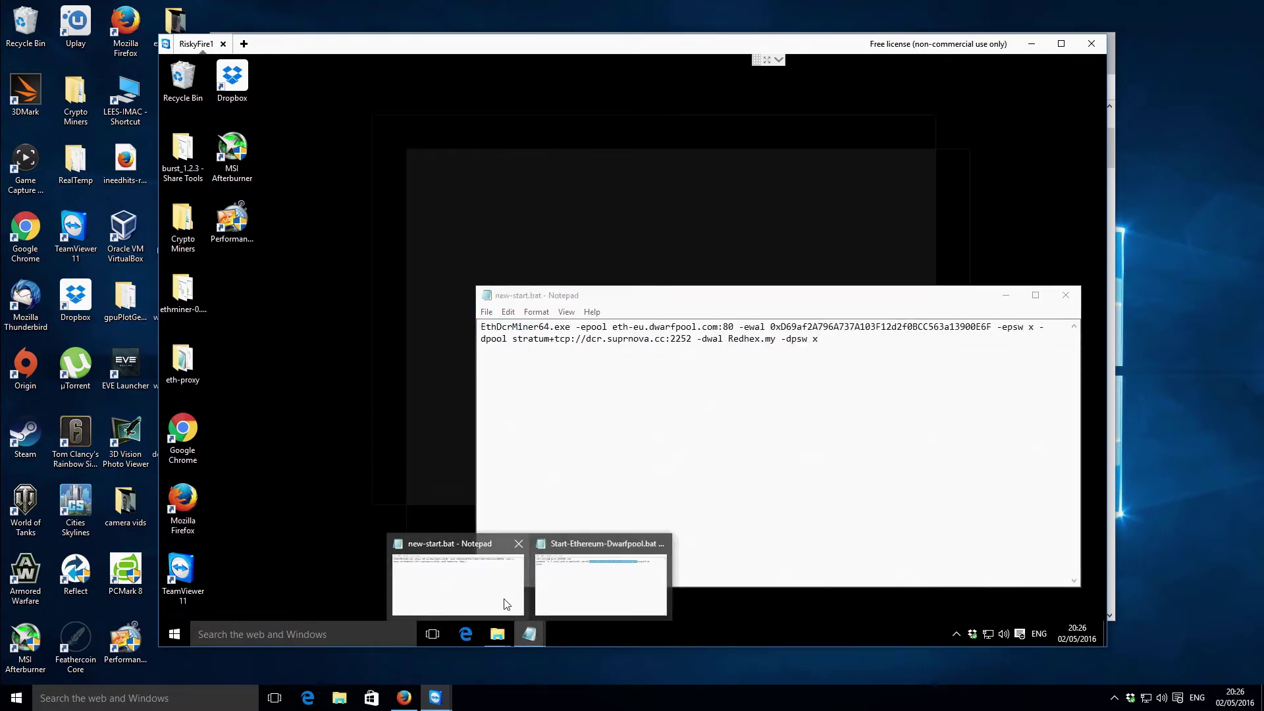
pyautogui.click(506, 604)
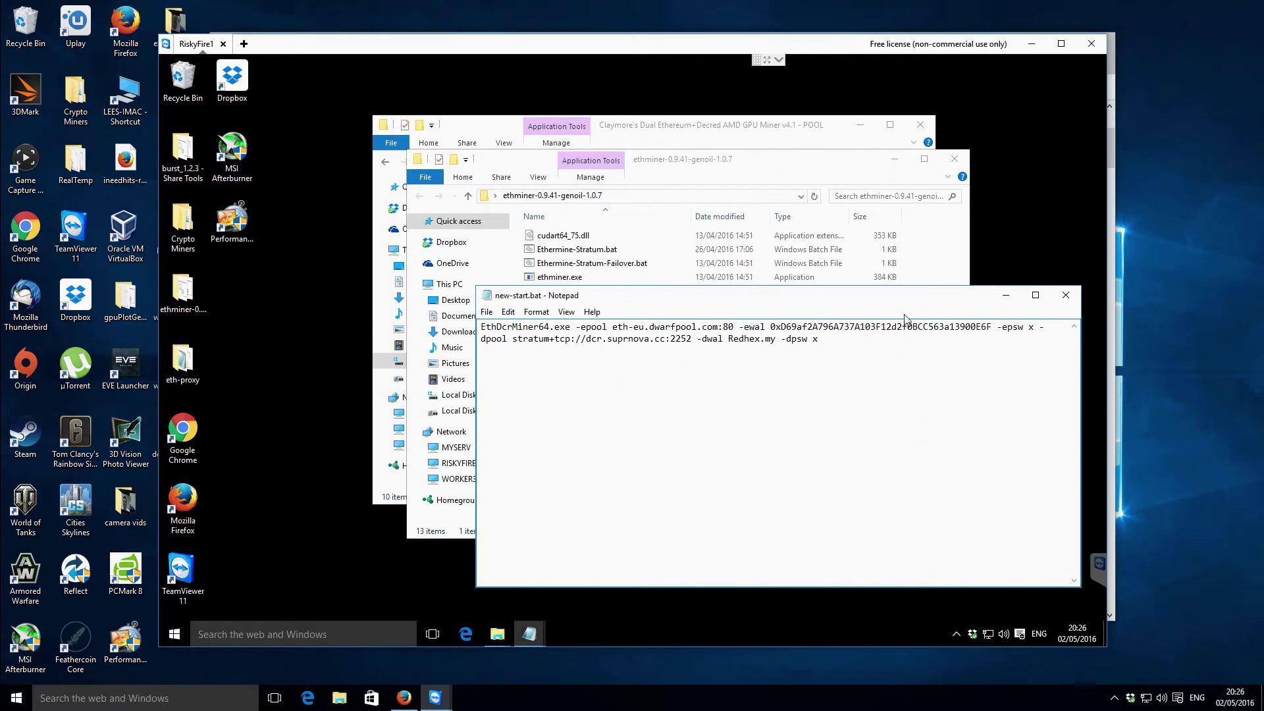
pyautogui.moveTo(770, 326); pyautogui.dragTo(992, 327)
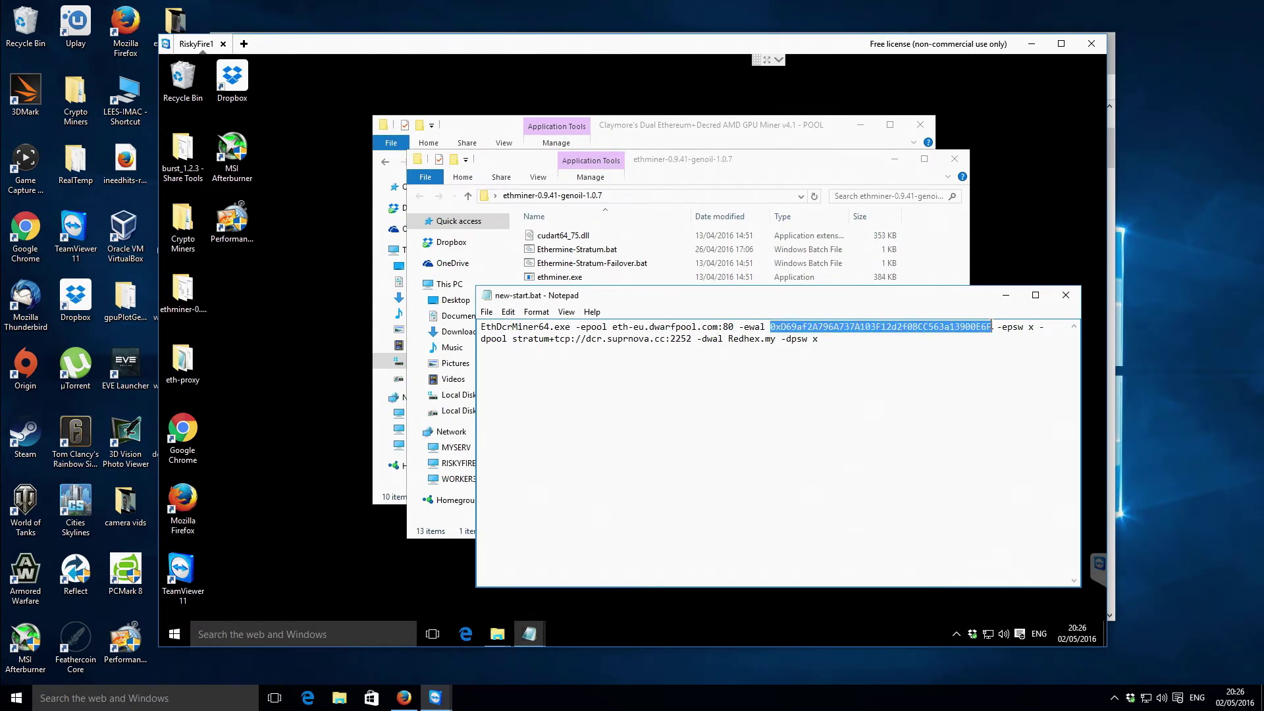
pyautogui.hotkey('ctrl', 'v')
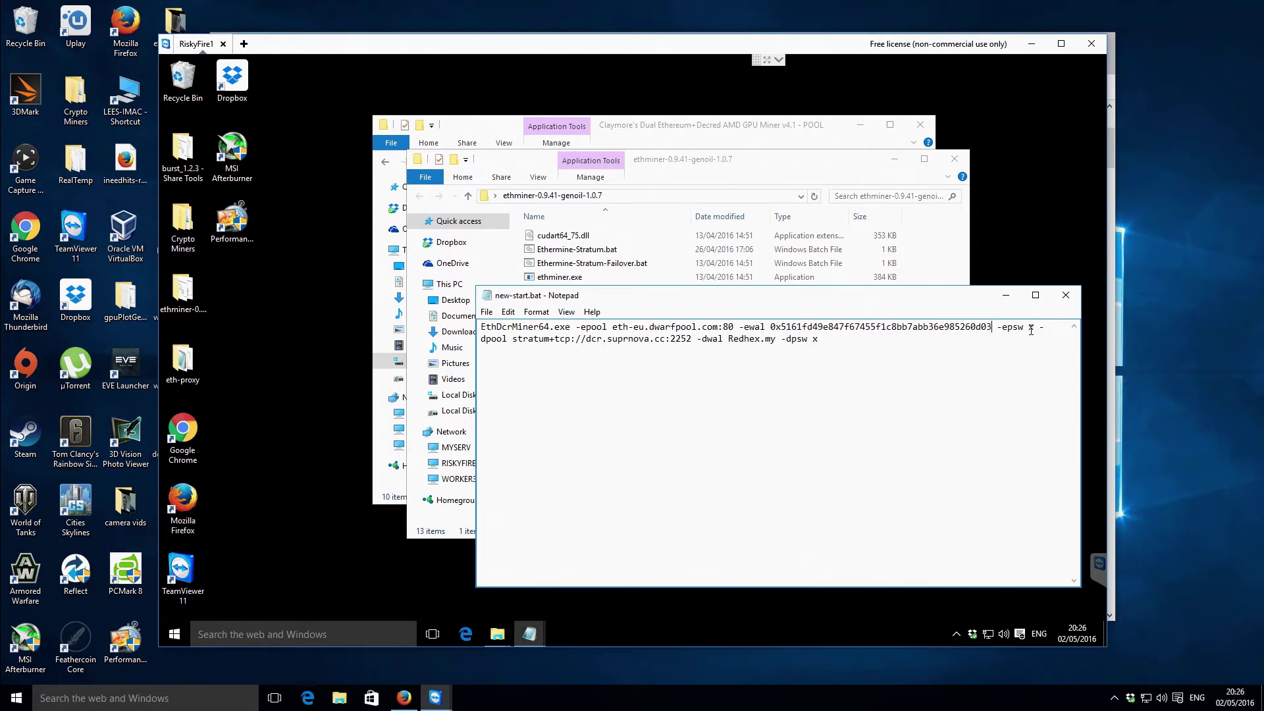
# Step: Set the Decred -dwal login in new-start.bat to riskyfire.worker1
pyautogui.click(826, 339)
pyautogui.click(667, 355)
pyautogui.click(760, 339)
pyautogui.press('BackSpace')
pyautogui.press('BackSpace')
pyautogui.press('BackSpace')
pyautogui.press('BackSpace')
pyautogui.press('BackSpace')
pyautogui.press('BackSpace')
pyautogui.write('riskyfire')
pyautogui.click(792, 340)
pyautogui.press('BackSpace')
pyautogui.press('BackSpace')
pyautogui.write('woker1')
pyautogui.click(792, 340)
pyautogui.write('r')
# Step: Save new-start.bat and close both batch files
pyautogui.click(487, 312)
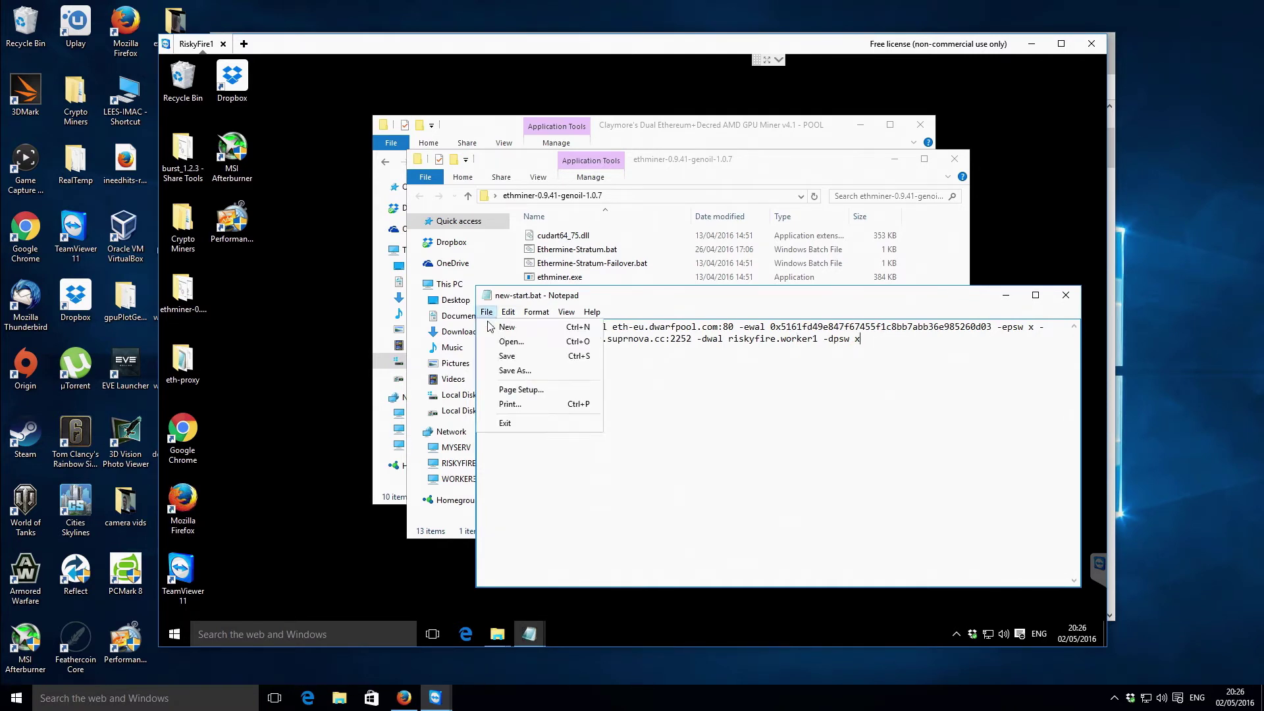
pyautogui.click(506, 356)
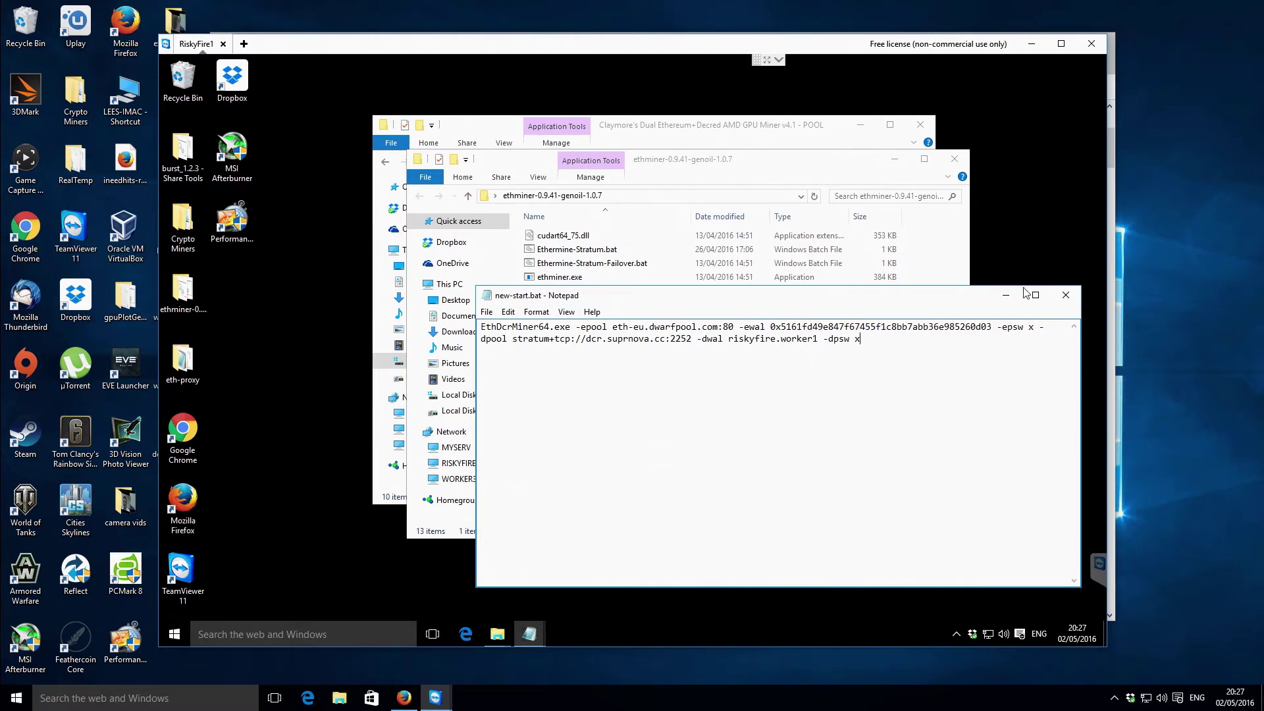
pyautogui.click(1067, 297)
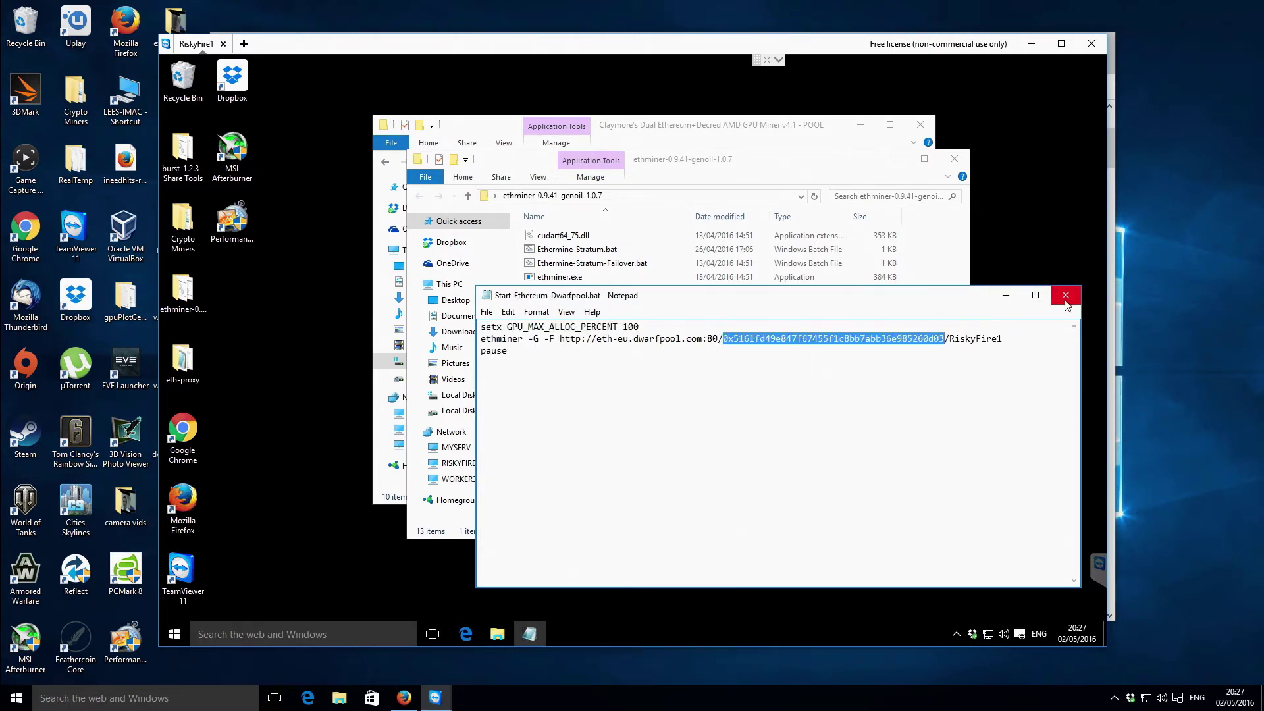
pyautogui.click(1066, 298)
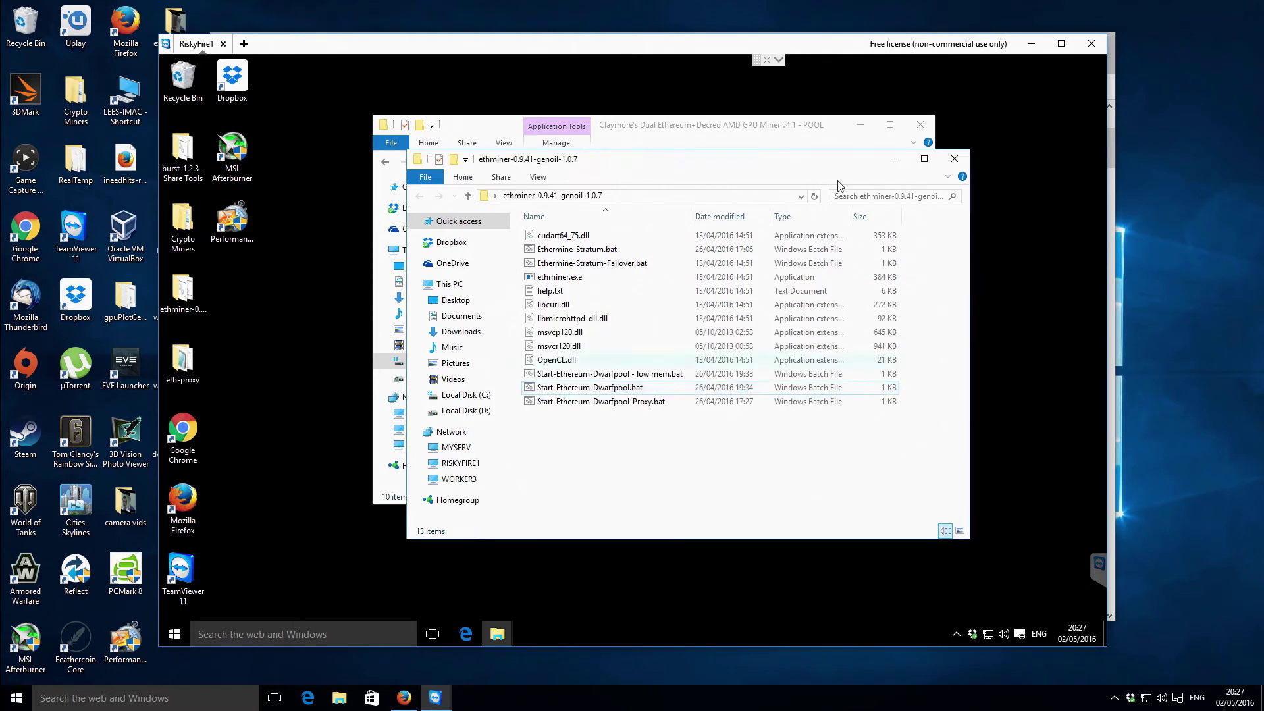
# Step: Close the ethminer-0.9.41-genoil-1.0.7 folder window and run new-start.bat from the Claymore miner folder
pyautogui.click(952, 160)
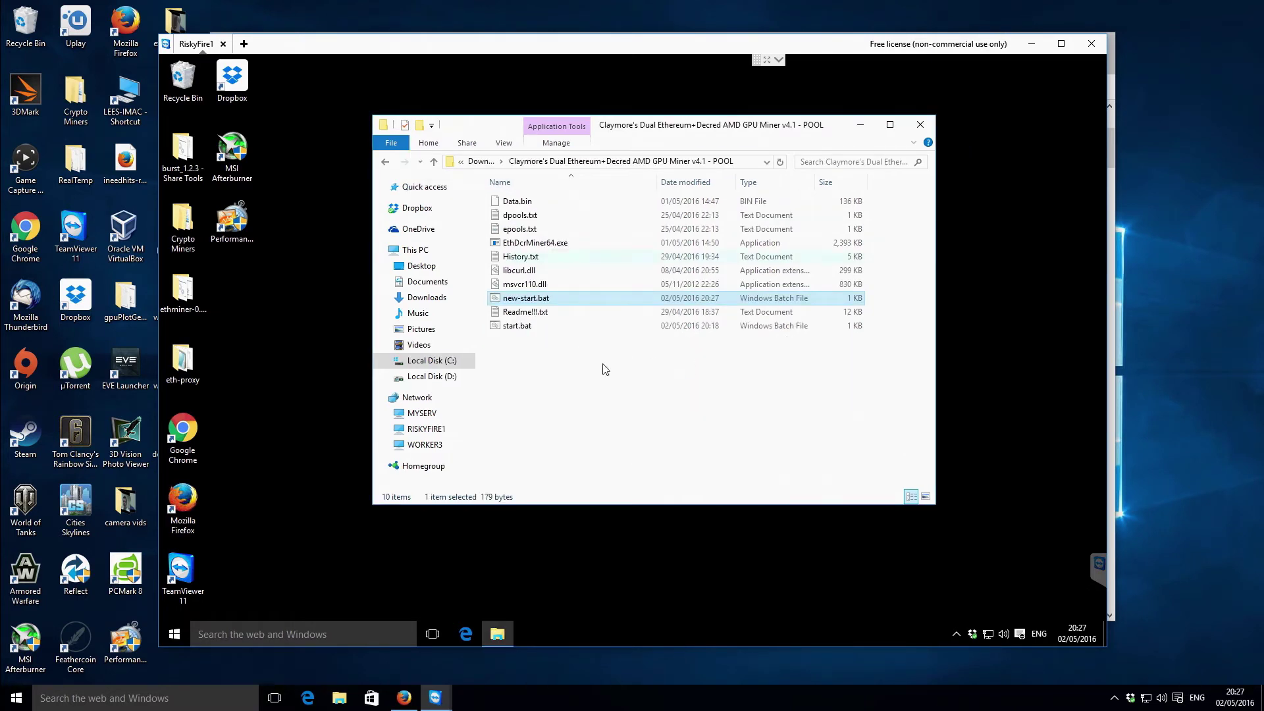
pyautogui.click(534, 299)
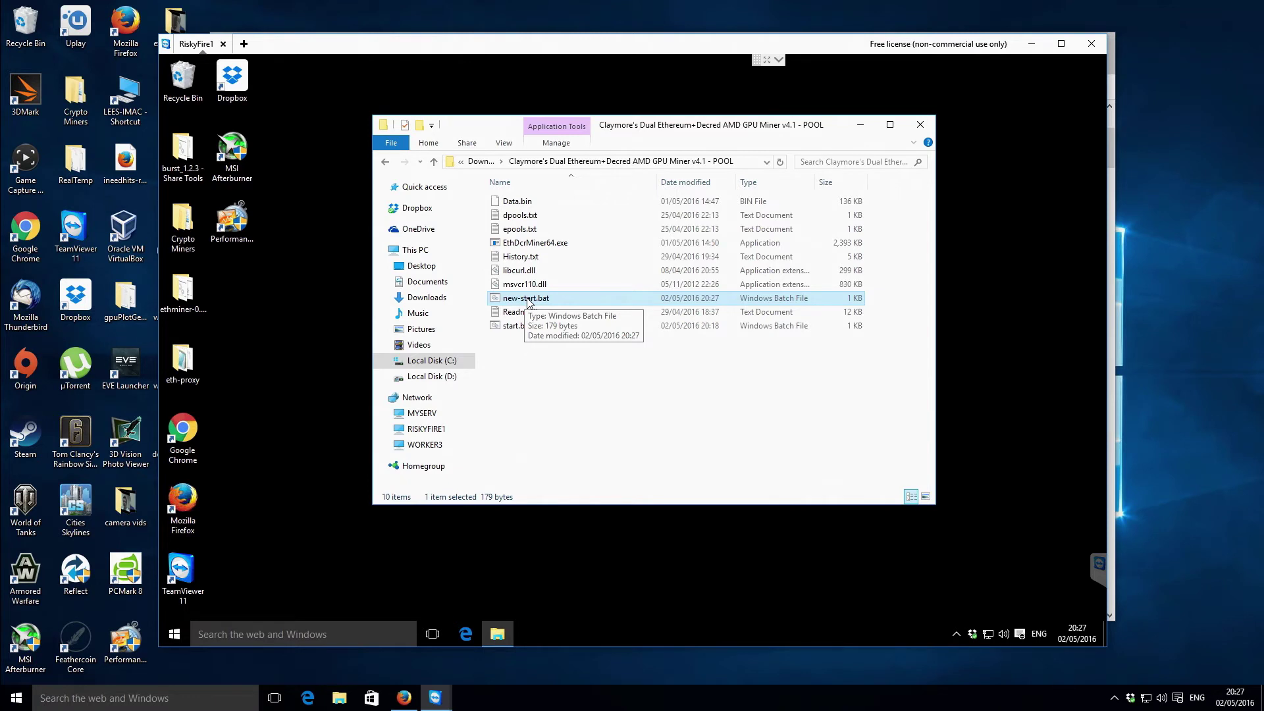
pyautogui.doubleClick(527, 300)
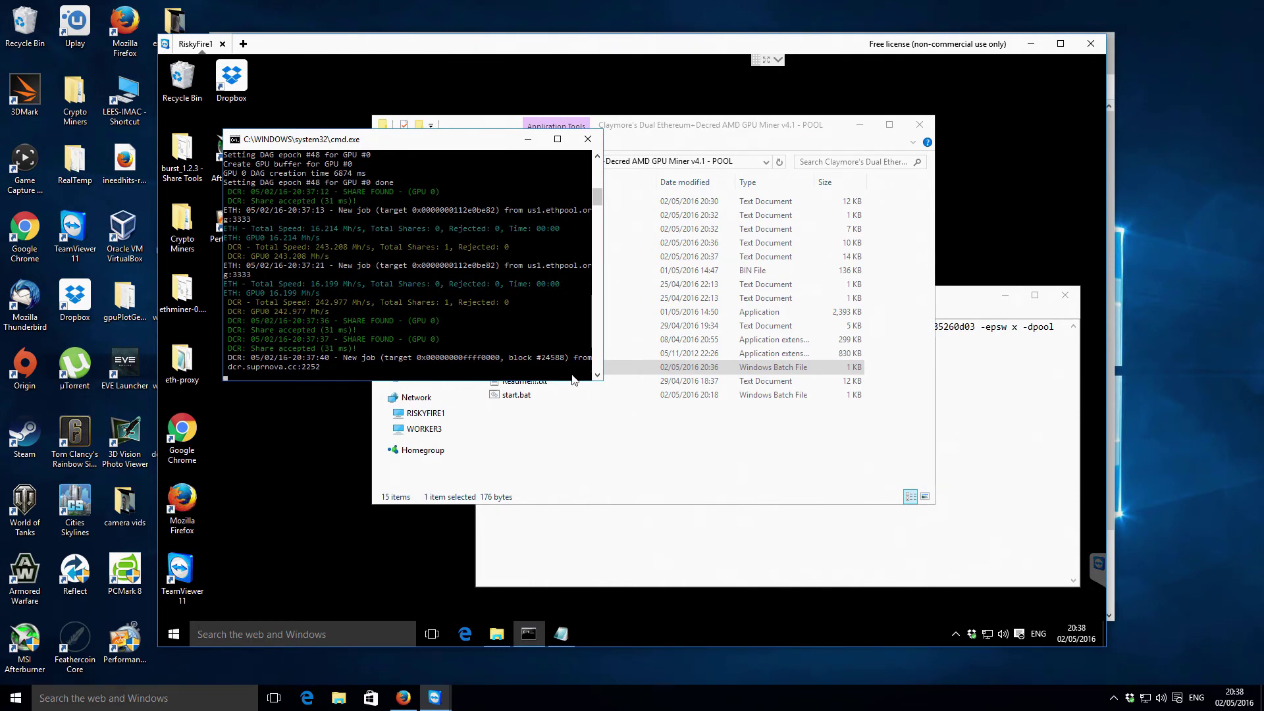
# Step: Examine the -epool address and port in new-start.bat alongside the Ethereum and Decred share lines in the miner console
pyautogui.click(672, 552)
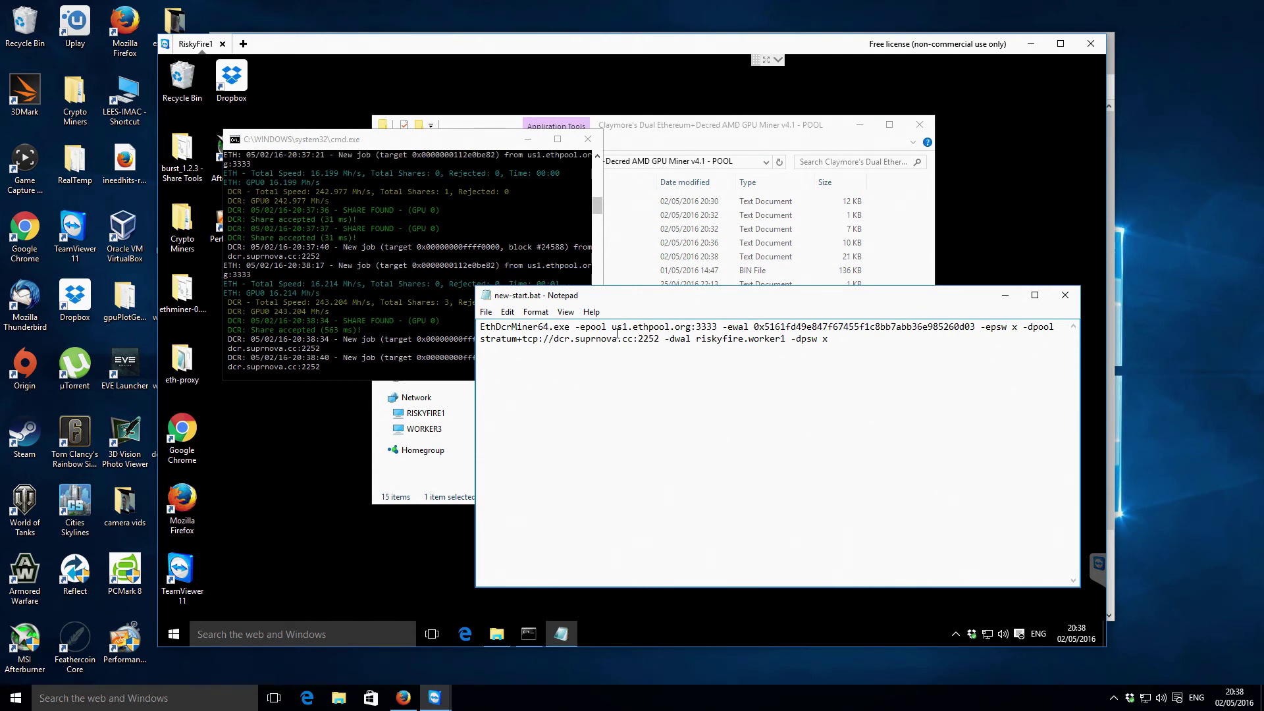
pyautogui.moveTo(612, 327); pyautogui.dragTo(693, 327)
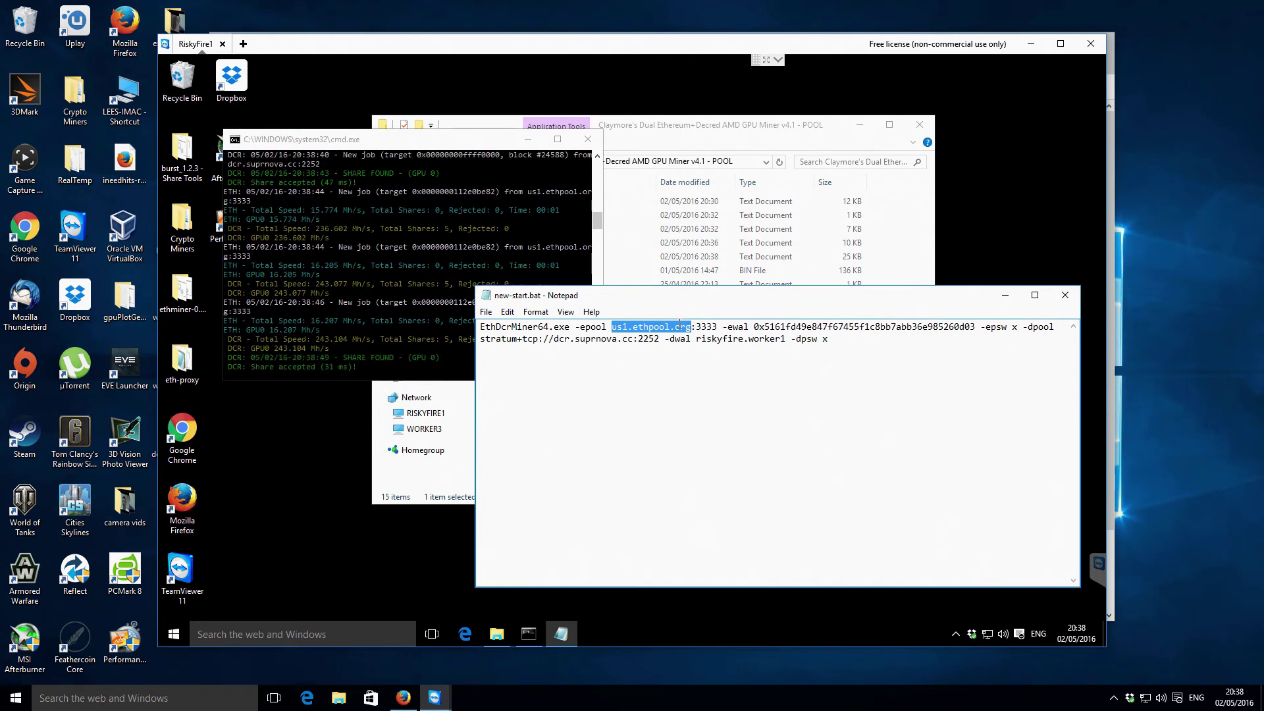
pyautogui.click(614, 327)
pyautogui.doubleClick(613, 327)
pyautogui.moveTo(614, 327); pyautogui.dragTo(688, 329)
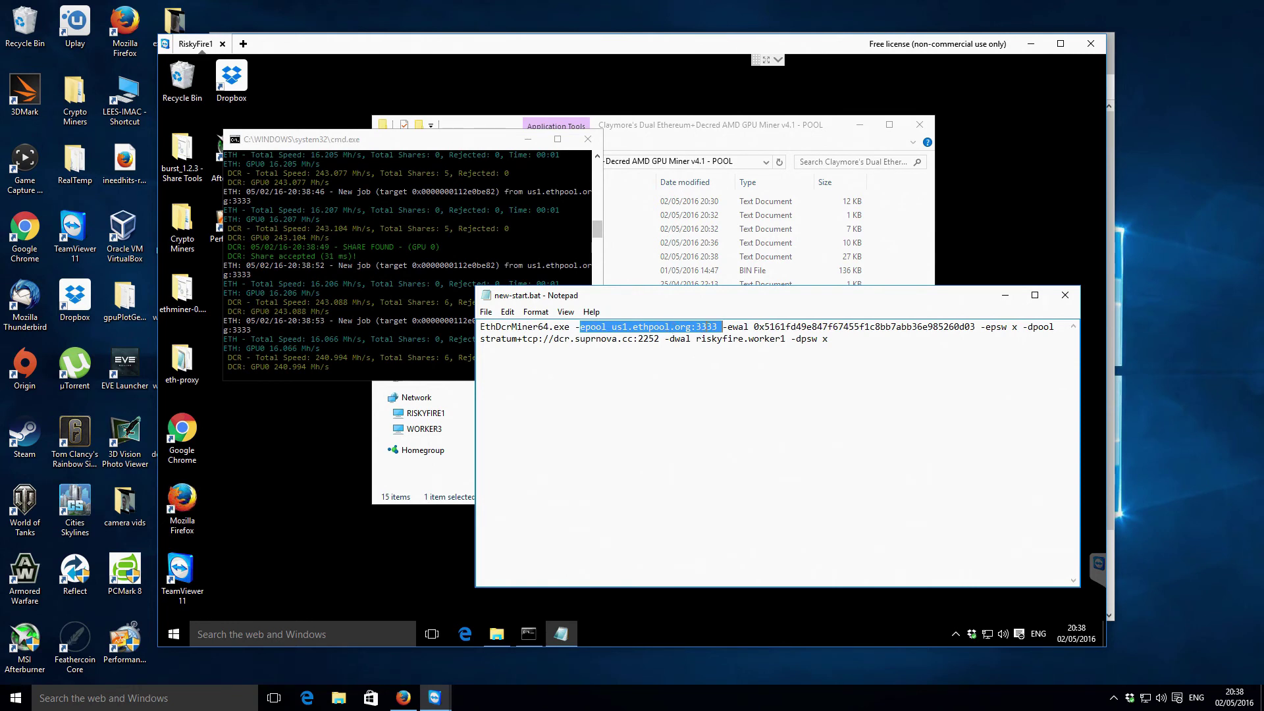
pyautogui.click(715, 327)
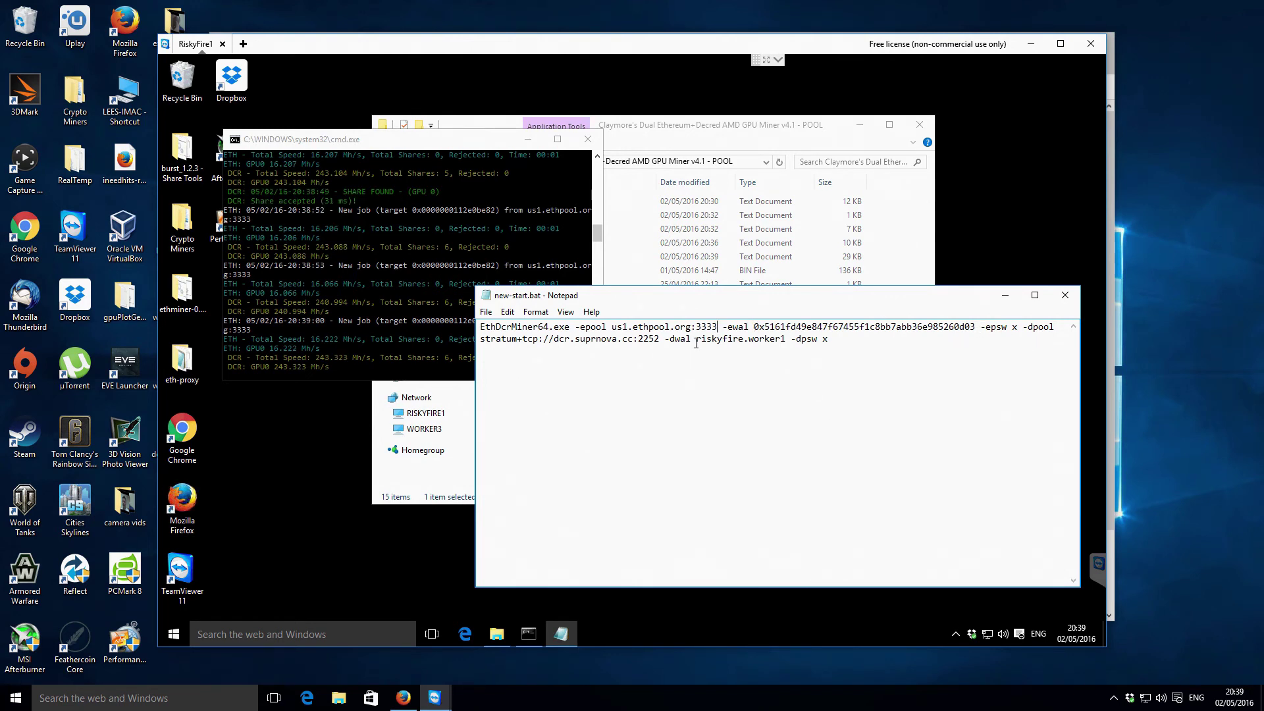
pyautogui.moveTo(616, 328); pyautogui.dragTo(715, 327)
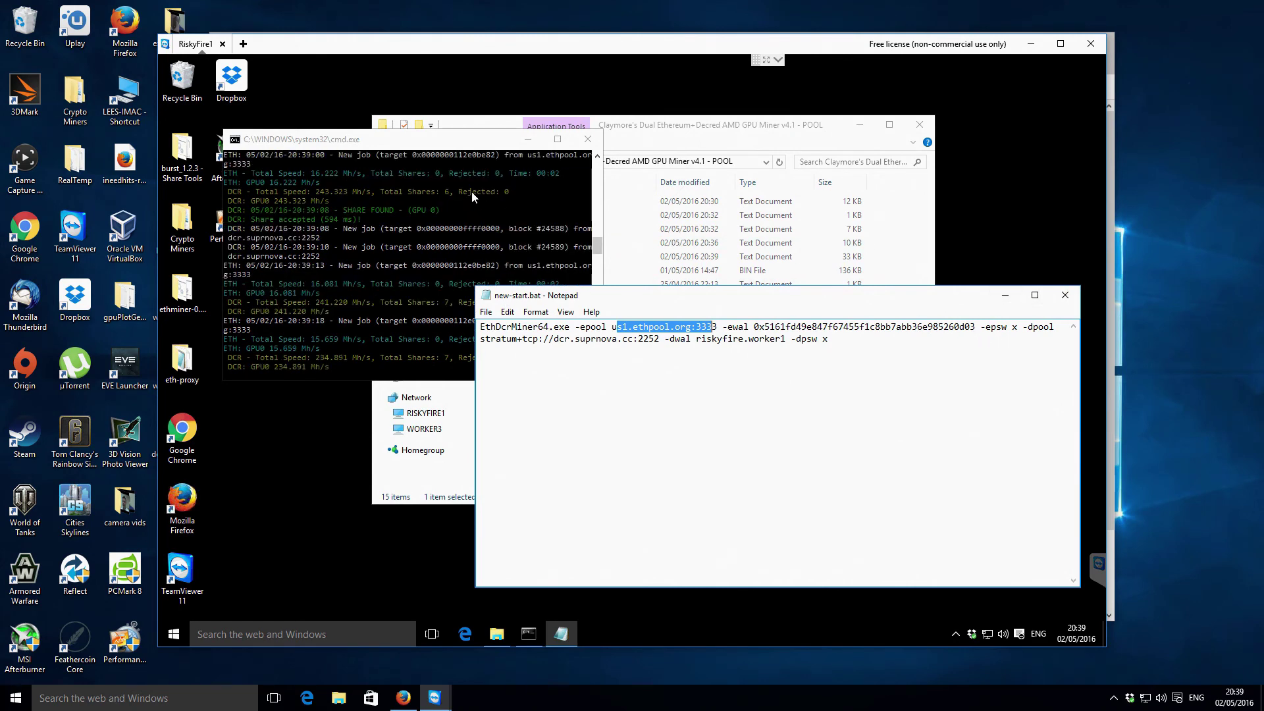
pyautogui.click(490, 144)
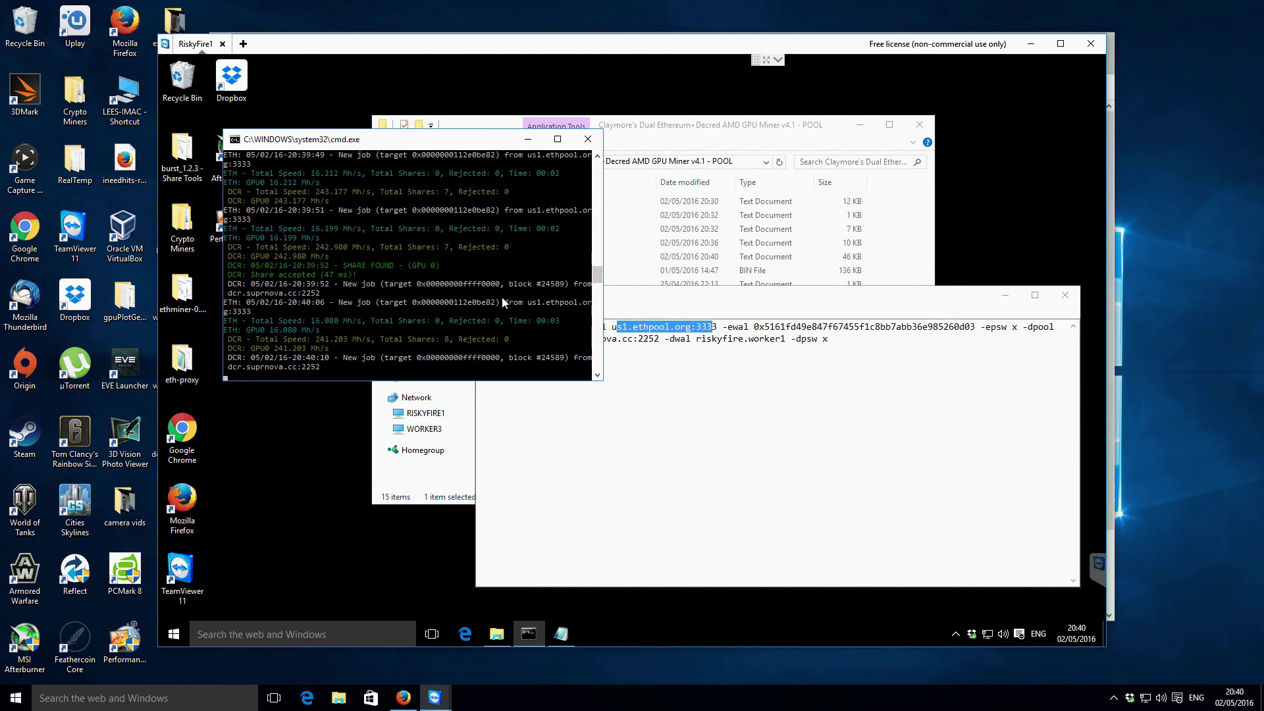
pyautogui.moveTo(619, 324); pyautogui.dragTo(611, 326)
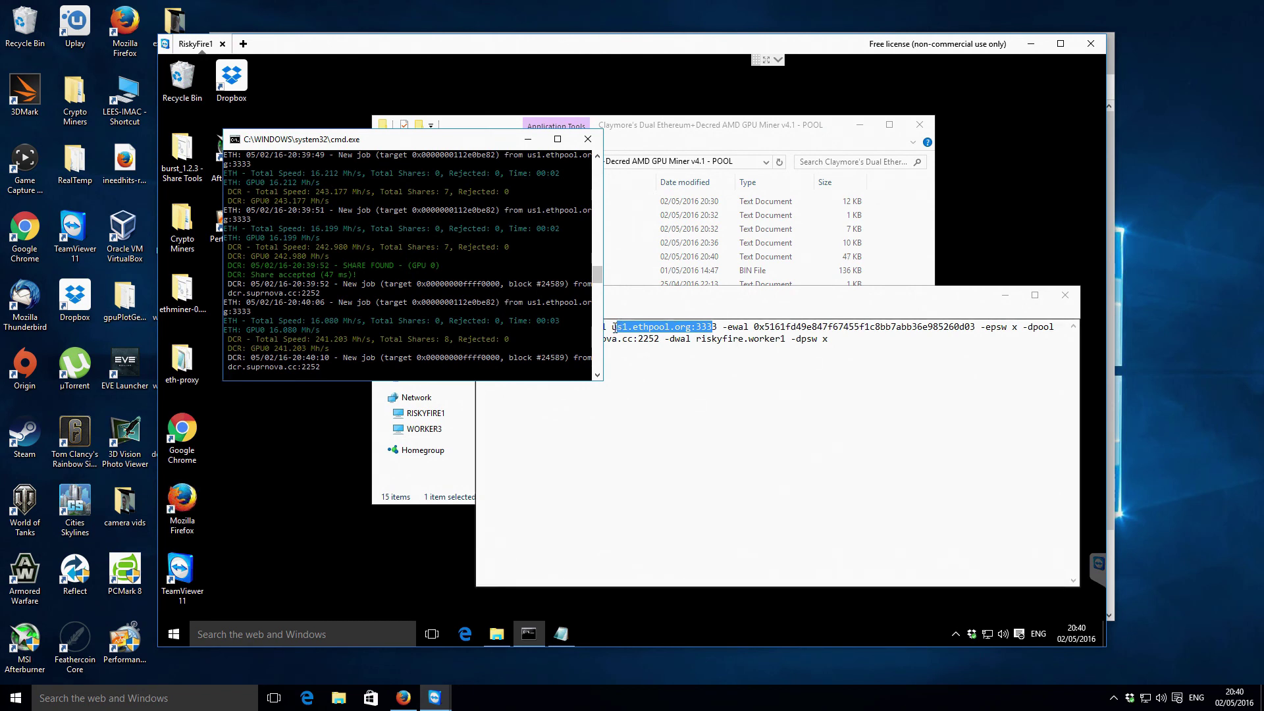
pyautogui.click(520, 234)
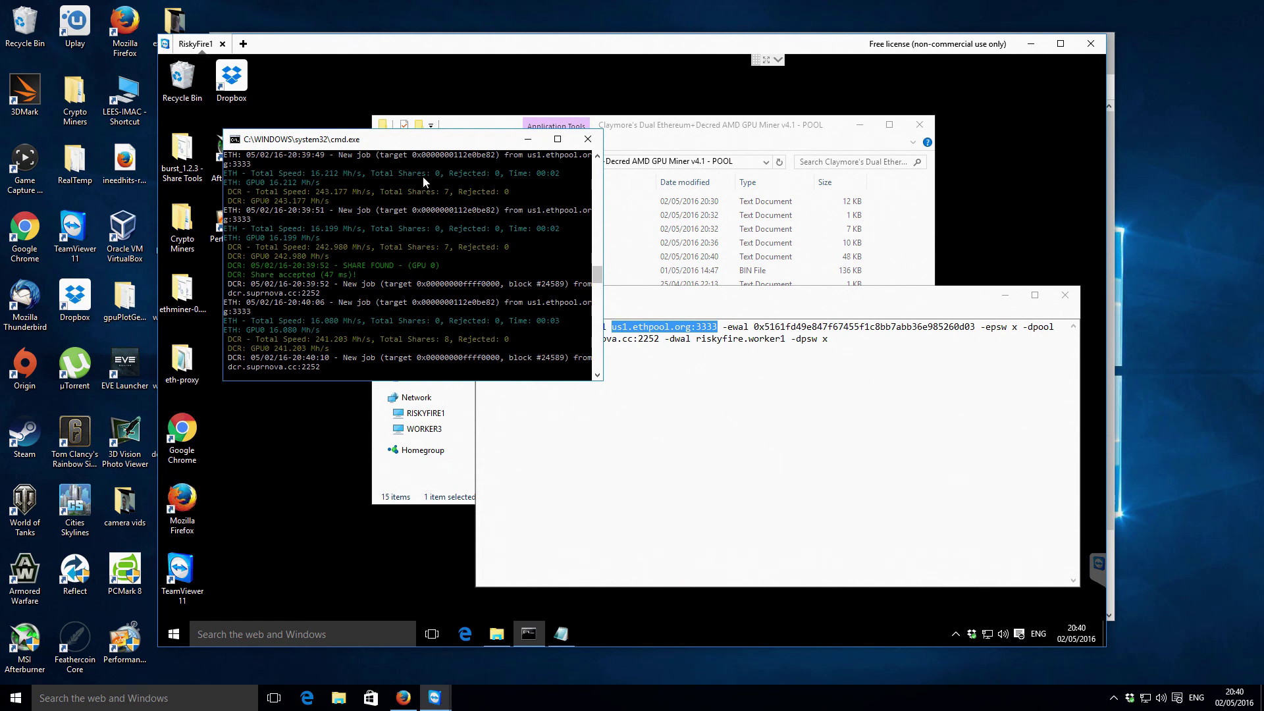
# Step: Uncover and open MSI Afterburner on the remote desktop, and check its GPU usage graph with the miner console in front
pyautogui.moveTo(311, 144); pyautogui.dragTo(366, 150)
pyautogui.doubleClick(241, 150)
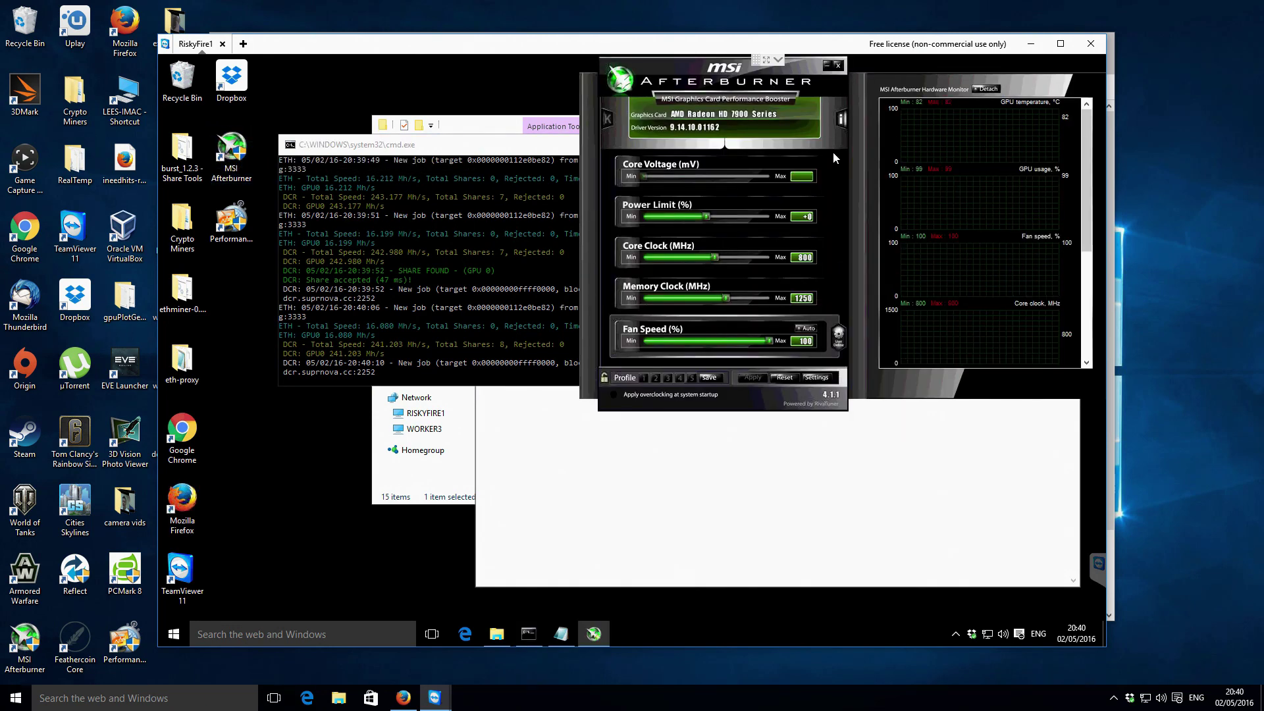
pyautogui.click(440, 148)
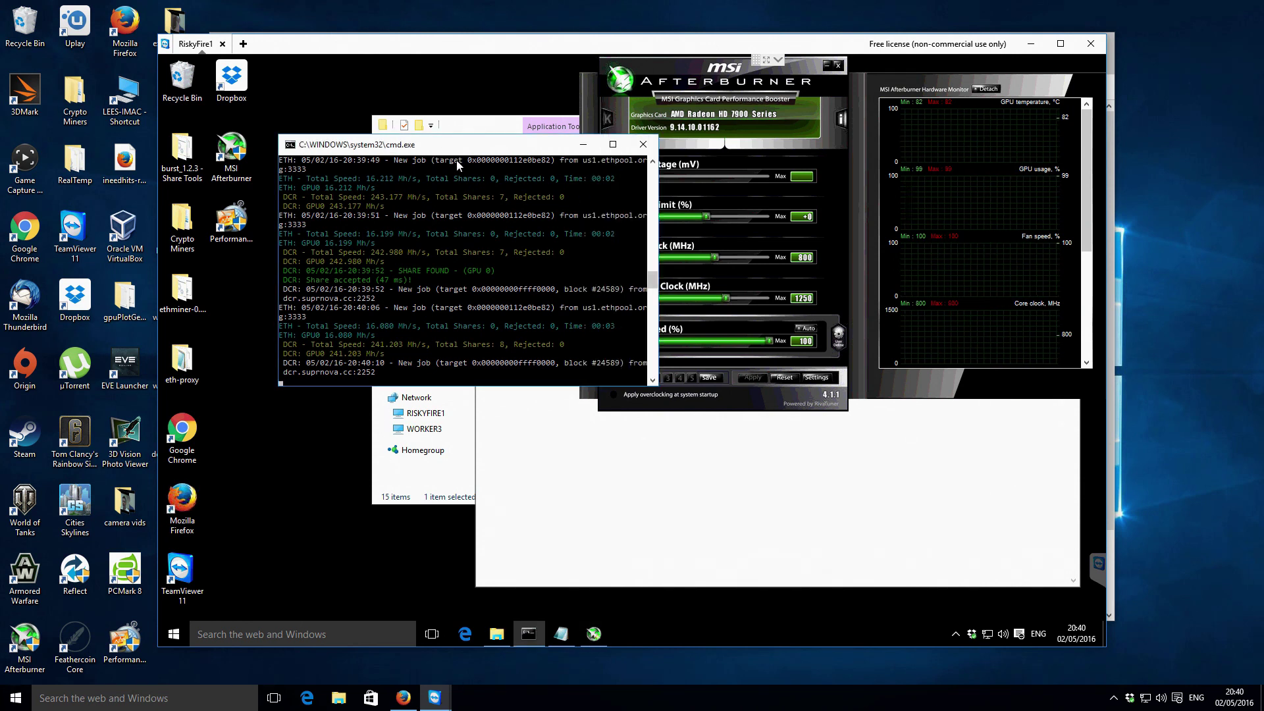
pyautogui.moveTo(1052, 179)
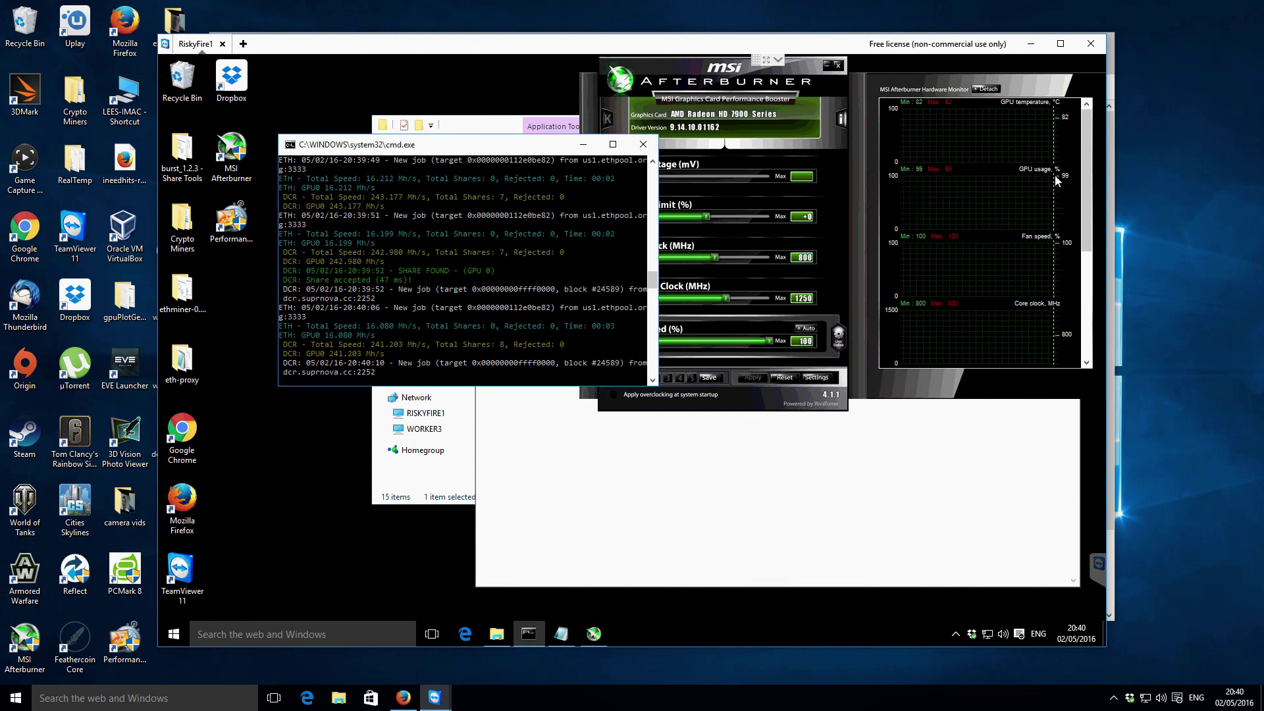